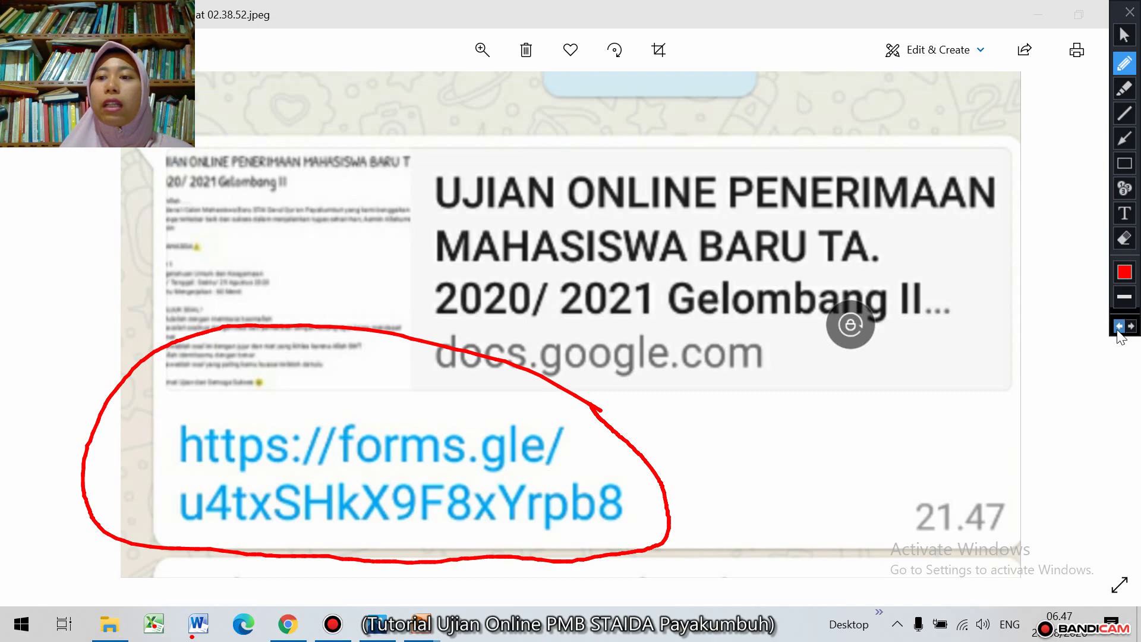
Remove the red circle drawn around the form link, restore the normal pointer, and switch to the exam form in Chrome
{"action": "left_click", "coordinate": [1119, 325]}
{"action": "left_click", "coordinate": [1123, 35]}
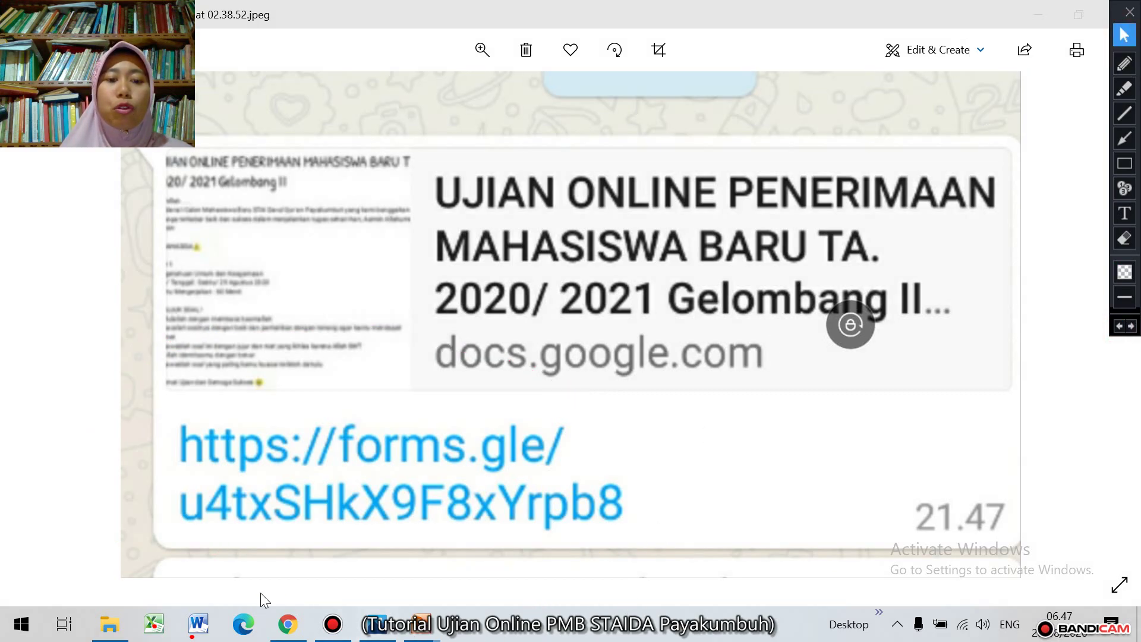
{"action": "left_click", "coordinate": [291, 630]}
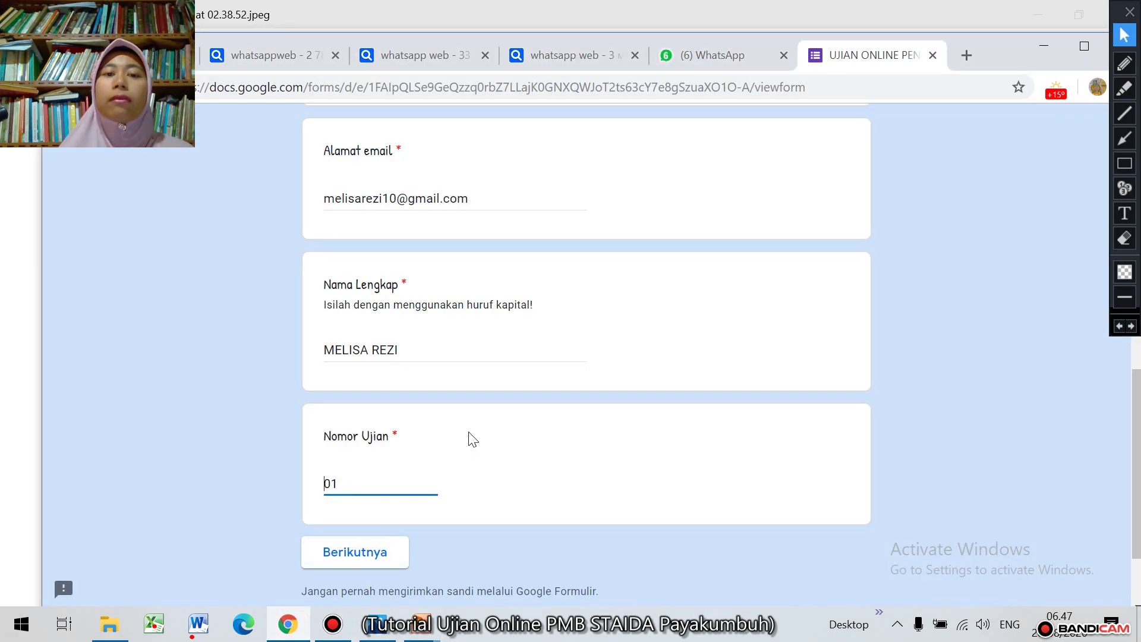
Review the exam instructions and the filled-in identity fields, and continue to the questions page
{"action": "left_click", "coordinate": [601, 360]}
{"action": "scroll", "coordinate": [603, 361], "scroll_direction": "up", "scroll_amount": 1}
{"action": "scroll", "coordinate": [605, 362], "scroll_direction": "up", "scroll_amount": 10}
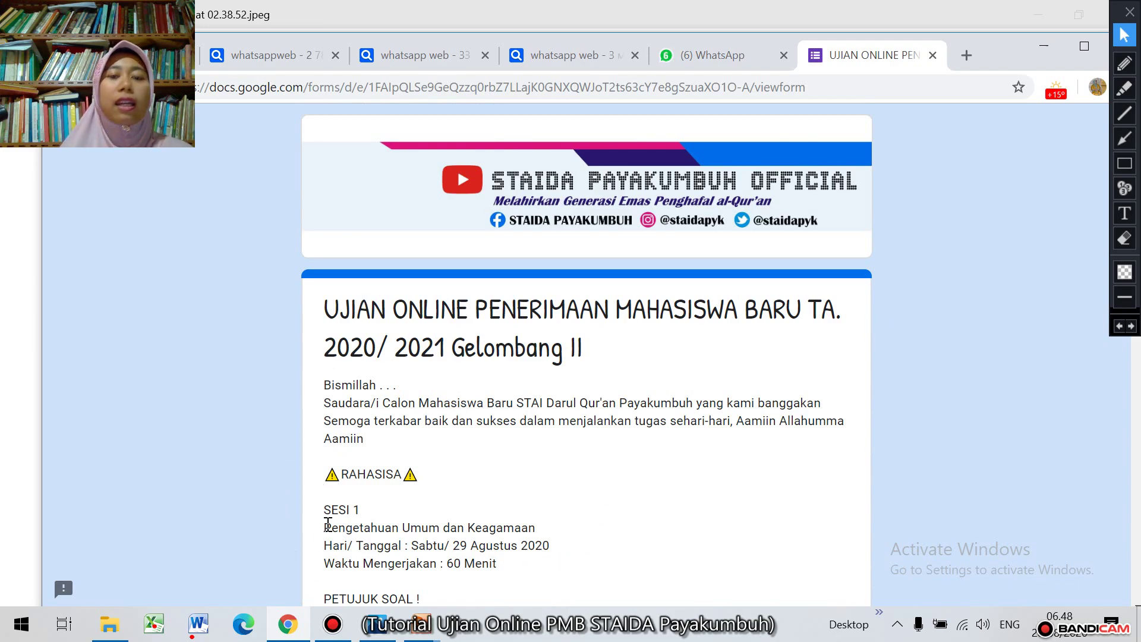
{"action": "scroll", "coordinate": [327, 523], "scroll_direction": "down", "scroll_amount": 5}
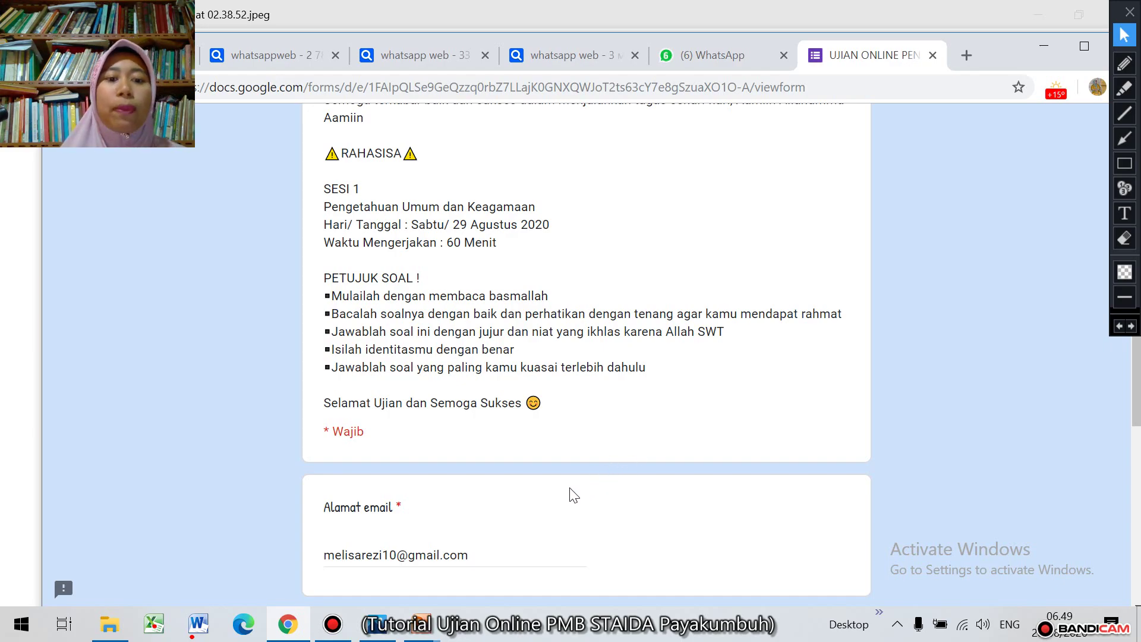
{"action": "scroll", "coordinate": [569, 488], "scroll_direction": "down", "scroll_amount": 7}
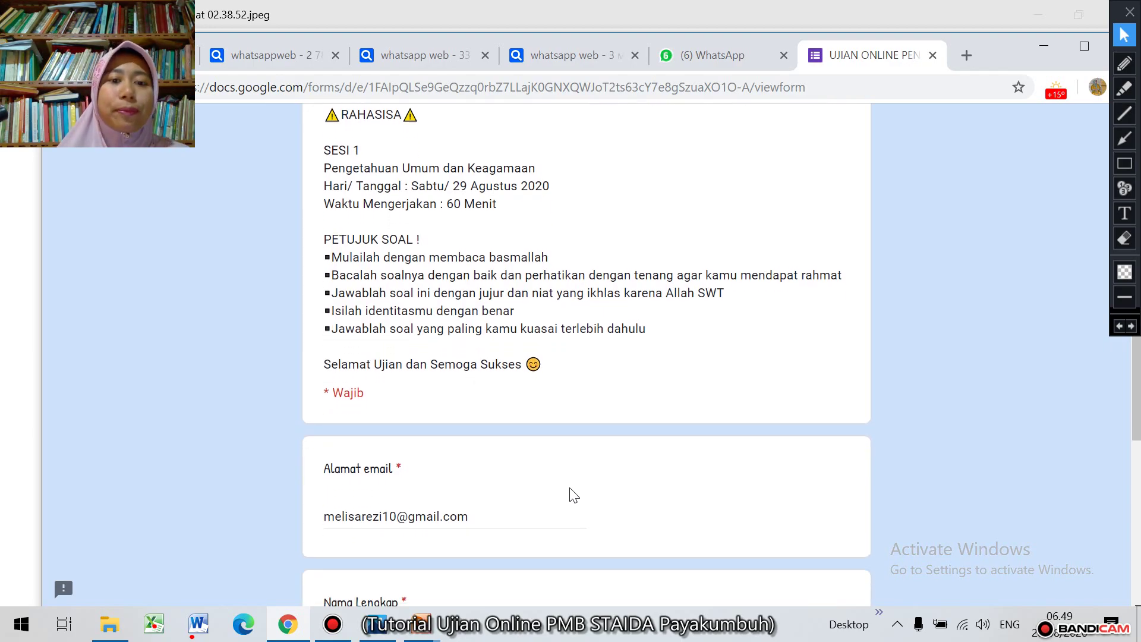
{"action": "scroll", "coordinate": [569, 487], "scroll_direction": "up", "scroll_amount": 2}
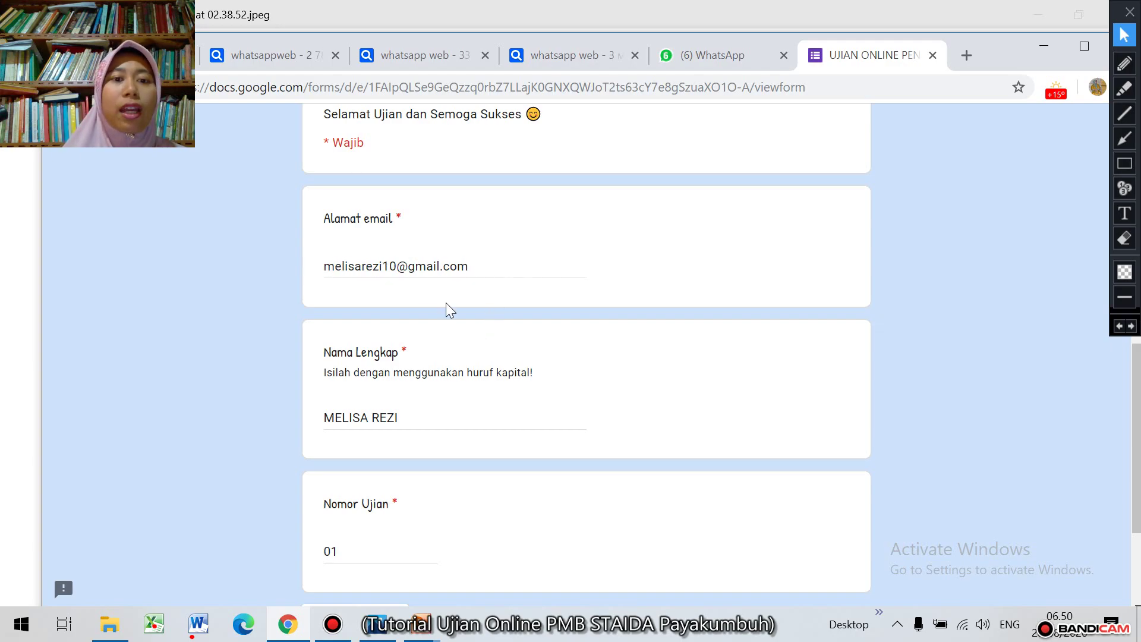
{"action": "scroll", "coordinate": [333, 291], "scroll_direction": "down", "scroll_amount": 2}
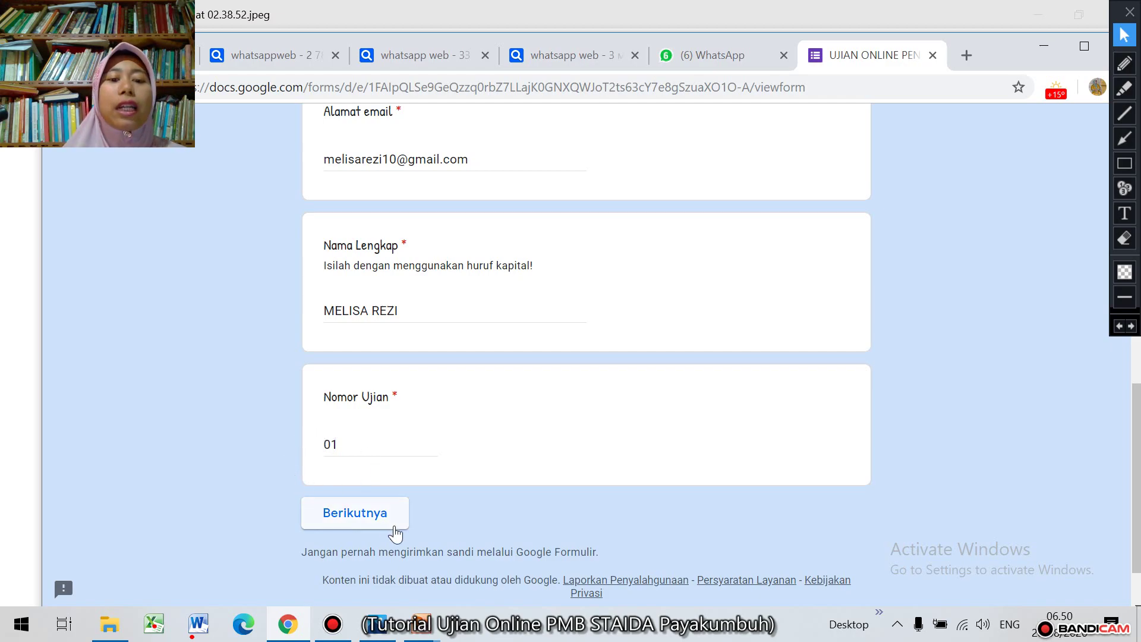
{"action": "left_click", "coordinate": [348, 521]}
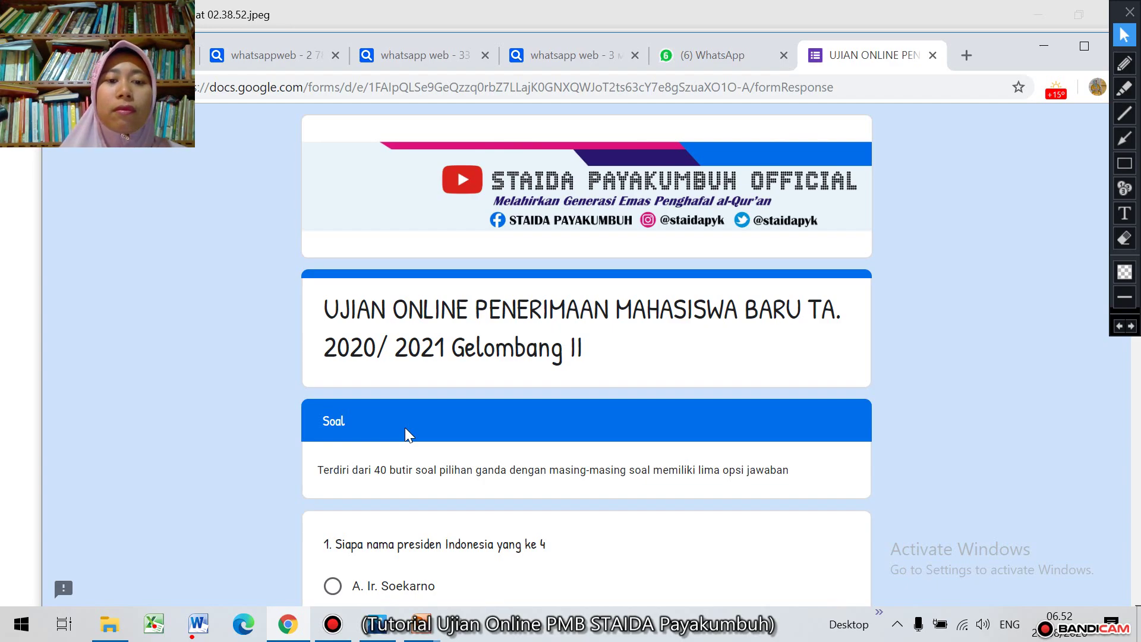
Answer question 1 about Indonesia's fourth president with "D. Abdurrahman Wahid"
{"action": "scroll", "coordinate": [404, 426], "scroll_direction": "down", "scroll_amount": 1}
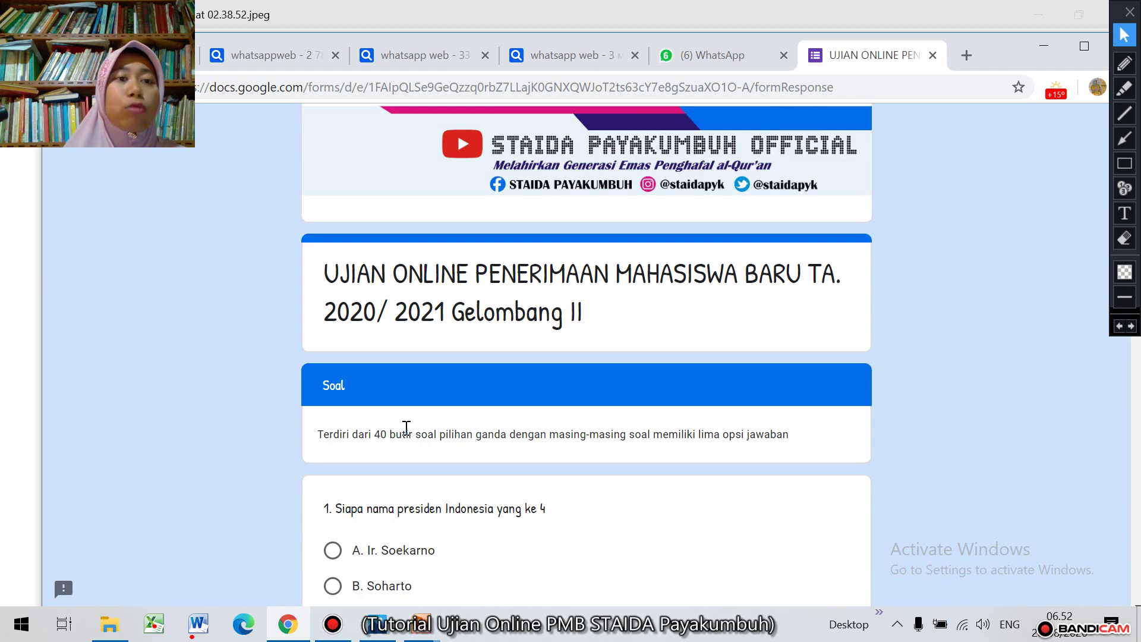
{"action": "scroll", "coordinate": [406, 427], "scroll_direction": "down", "scroll_amount": 3}
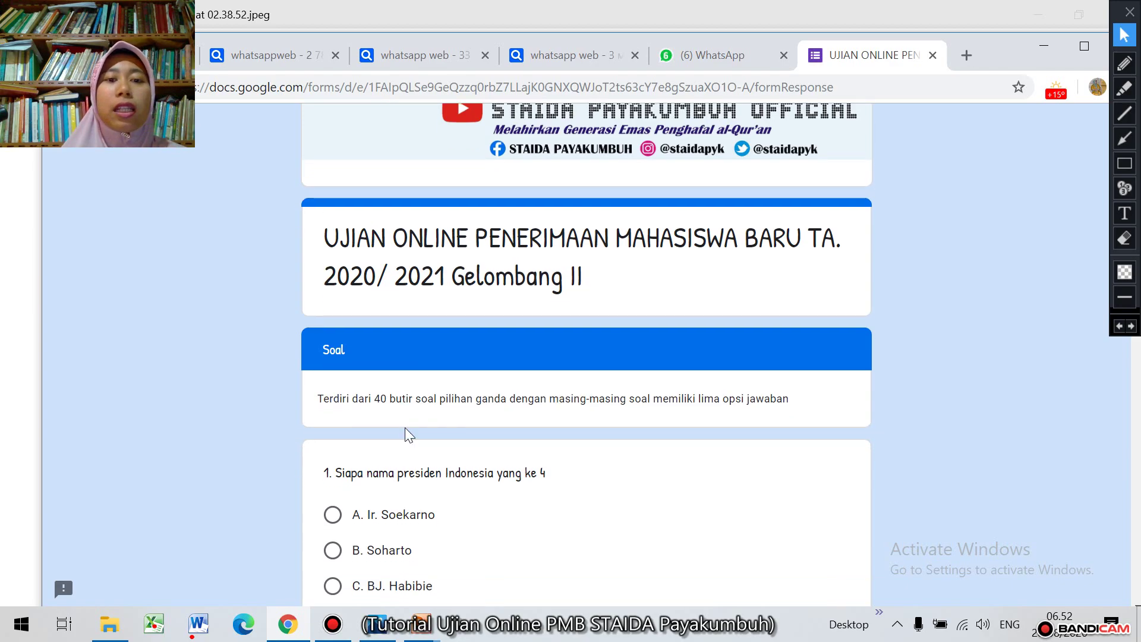
{"action": "scroll", "coordinate": [405, 426], "scroll_direction": "down", "scroll_amount": 2}
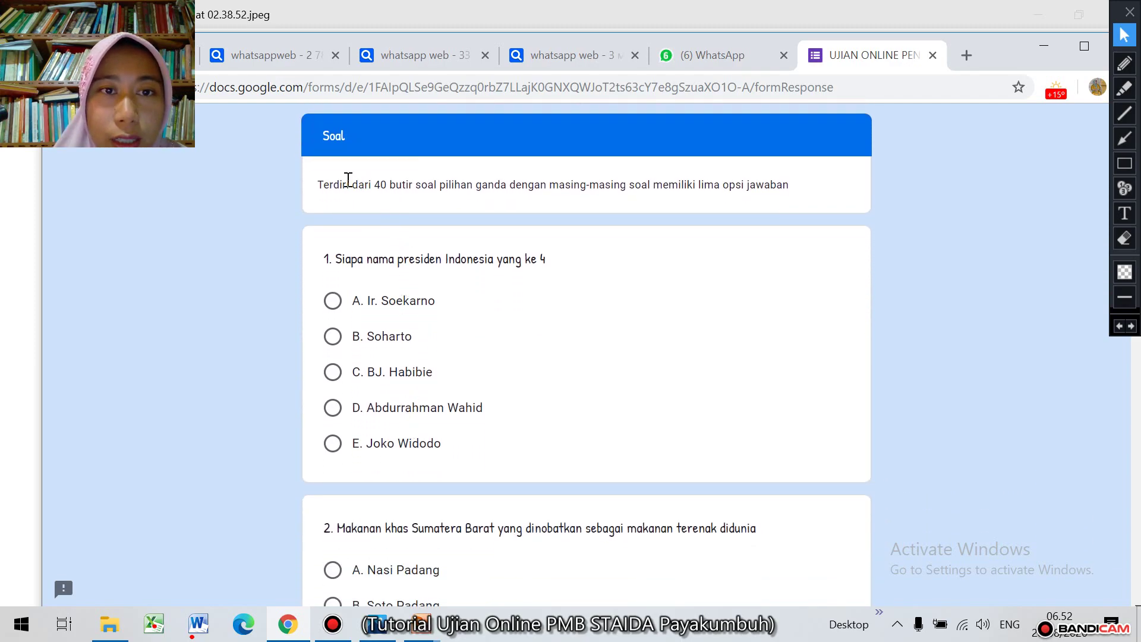
{"action": "scroll", "coordinate": [437, 231], "scroll_direction": "down", "scroll_amount": 1}
{"action": "scroll", "coordinate": [438, 232], "scroll_direction": "down", "scroll_amount": 1}
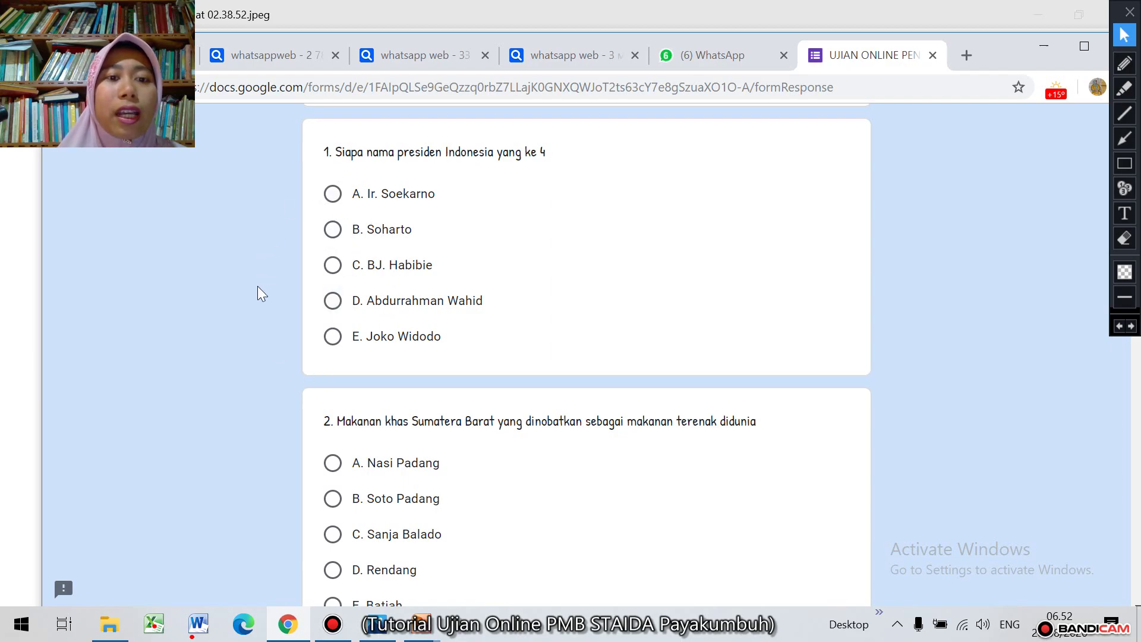
{"action": "left_click", "coordinate": [333, 302]}
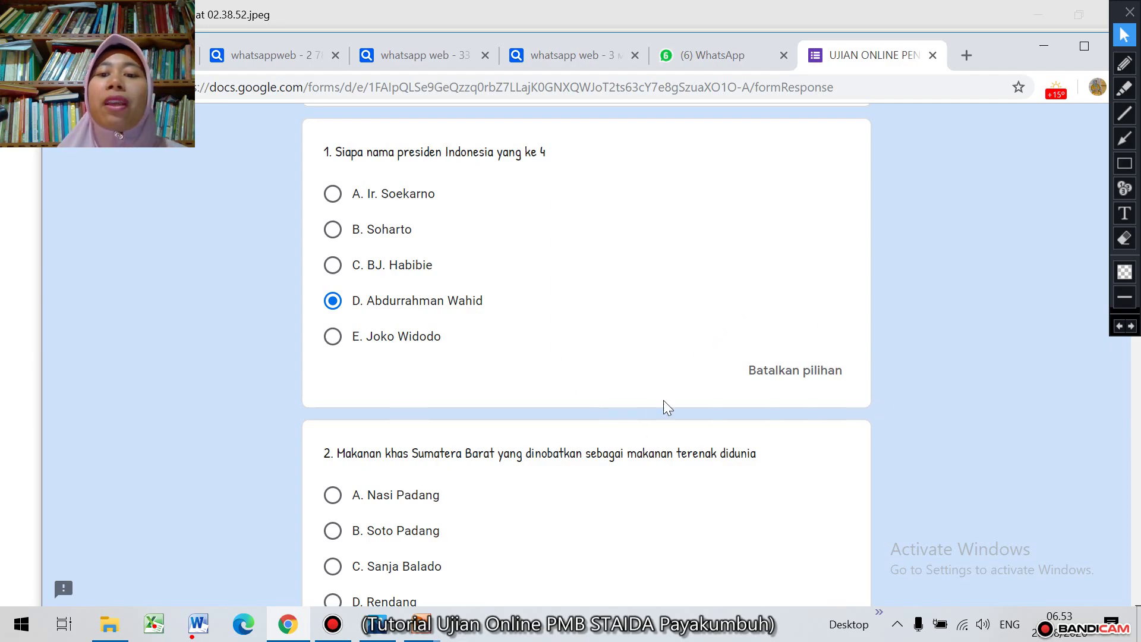
Switch the question 1 answer between options C and D, ending on "C. BJ. Habibie", and clear the selection
{"action": "left_click", "coordinate": [332, 266]}
{"action": "left_click", "coordinate": [332, 314]}
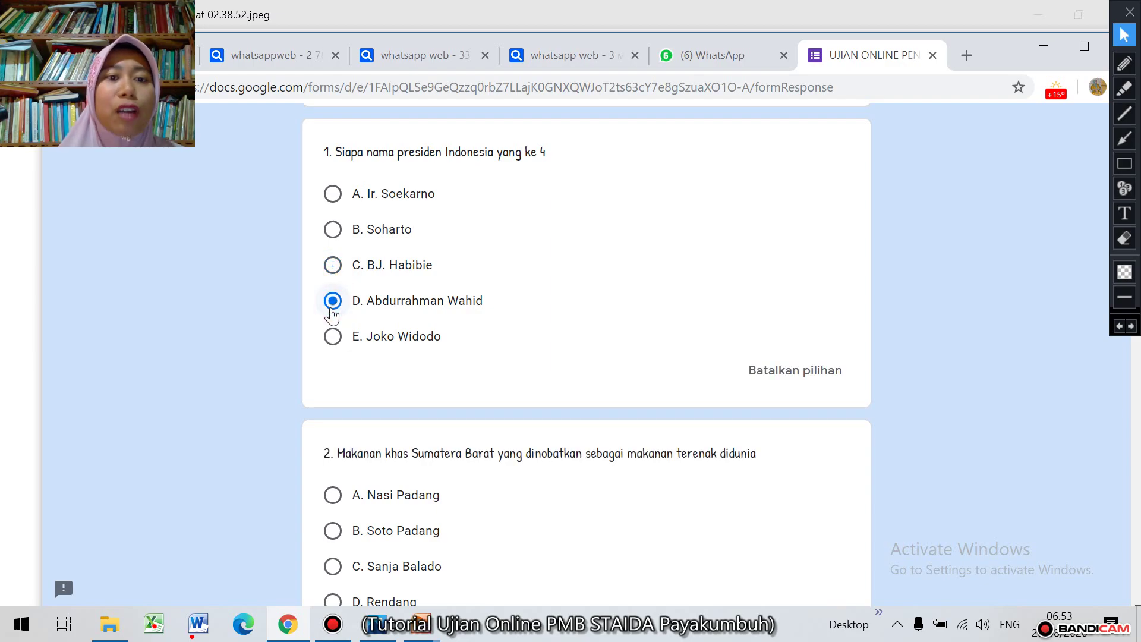
{"action": "left_click", "coordinate": [334, 266]}
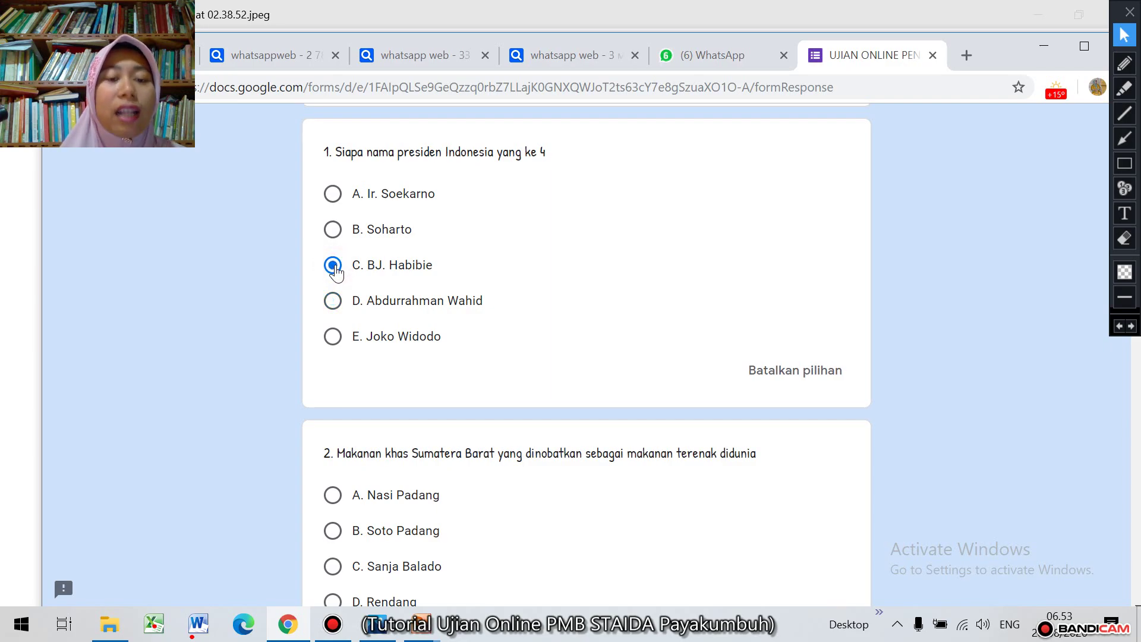
{"action": "left_click", "coordinate": [776, 375]}
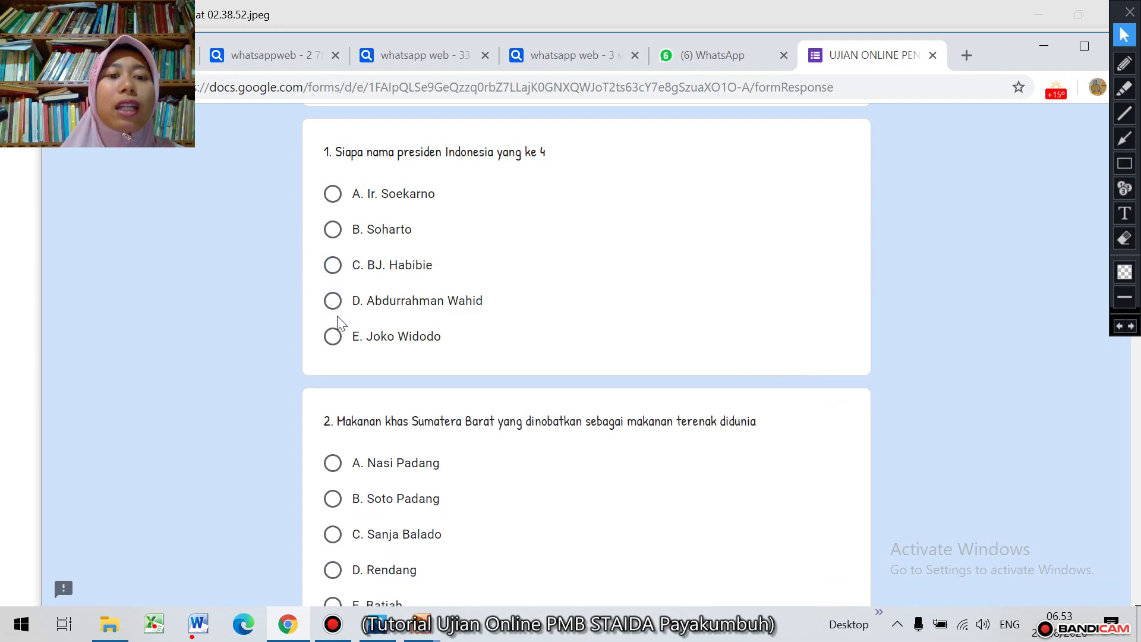
Choose "D. Abdurrahman Wahid" again as the answer to question 1
{"action": "left_click", "coordinate": [333, 301]}
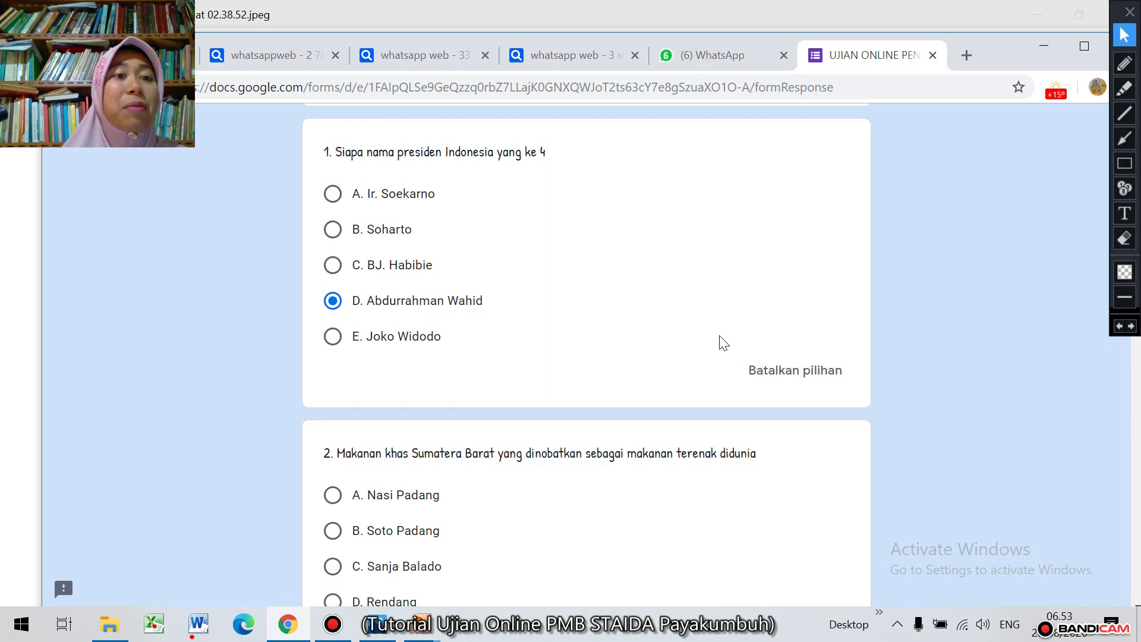
{"action": "key", "text": "Down"}
{"action": "key", "text": "Down"}
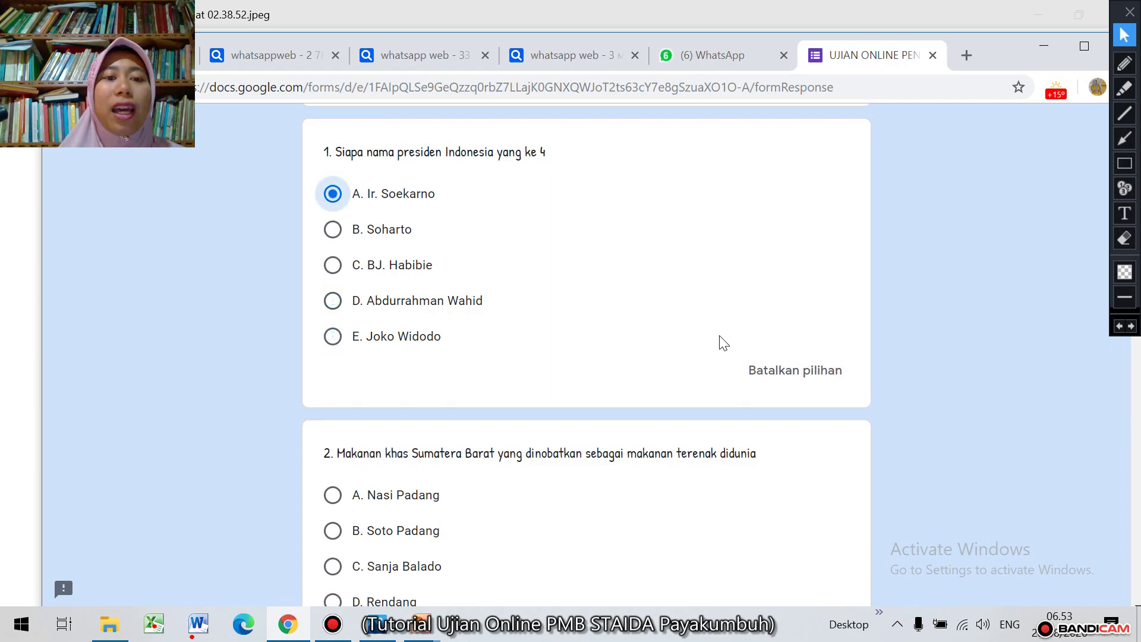
{"action": "left_click", "coordinate": [334, 304]}
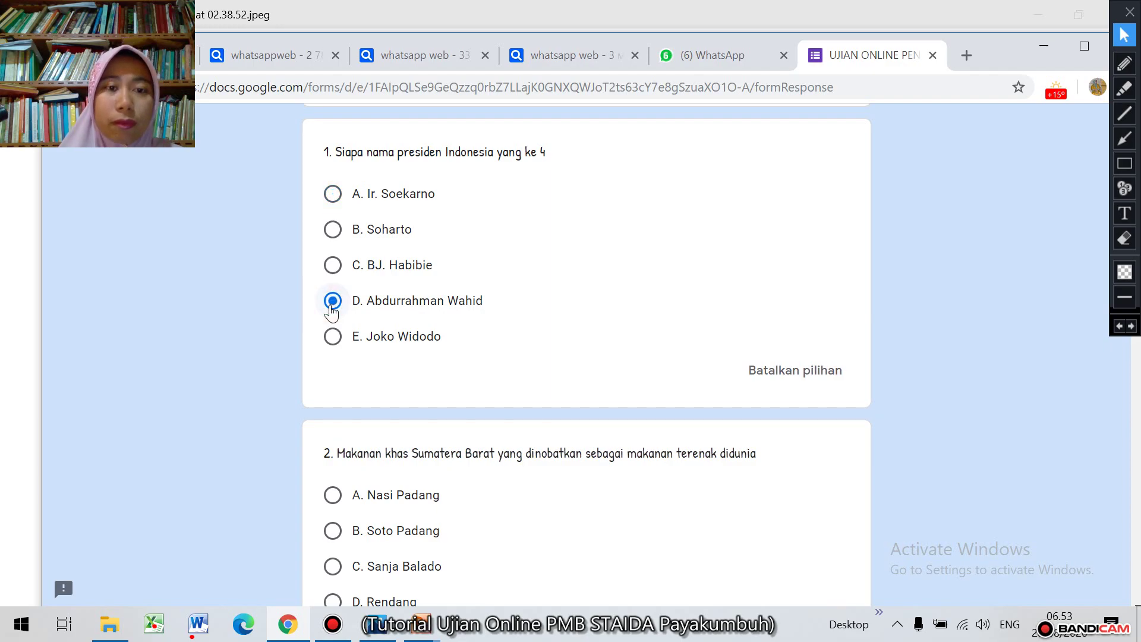
Select "C. Sanja Balado" for question 2 and clear that selection
{"action": "left_click", "coordinate": [519, 506]}
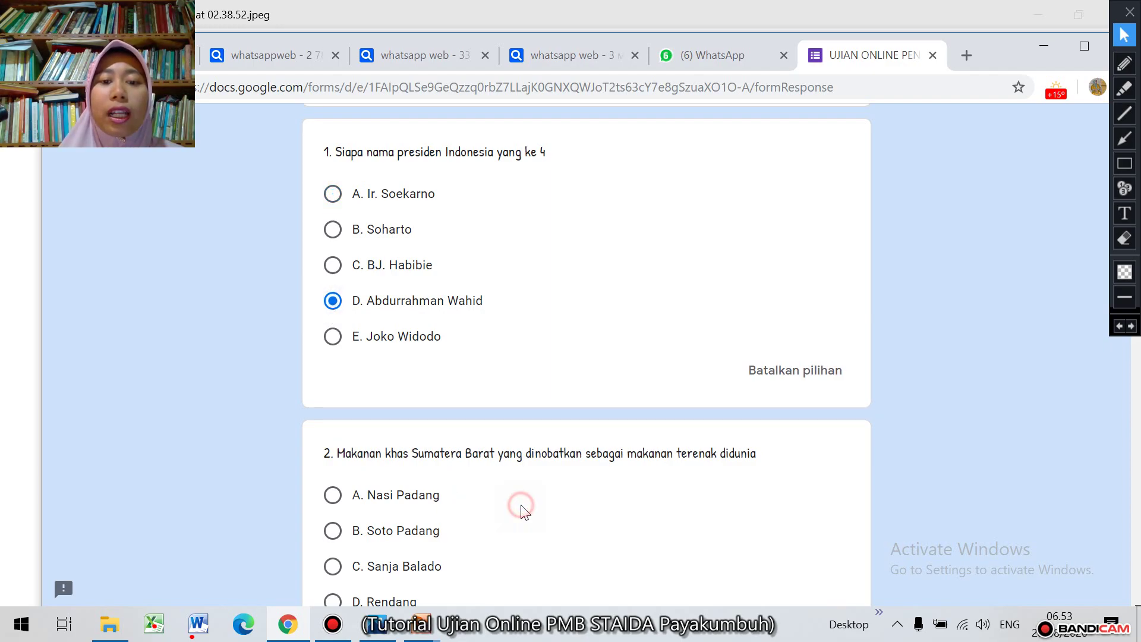
{"action": "key", "text": "Down"}
{"action": "key", "text": "Down"}
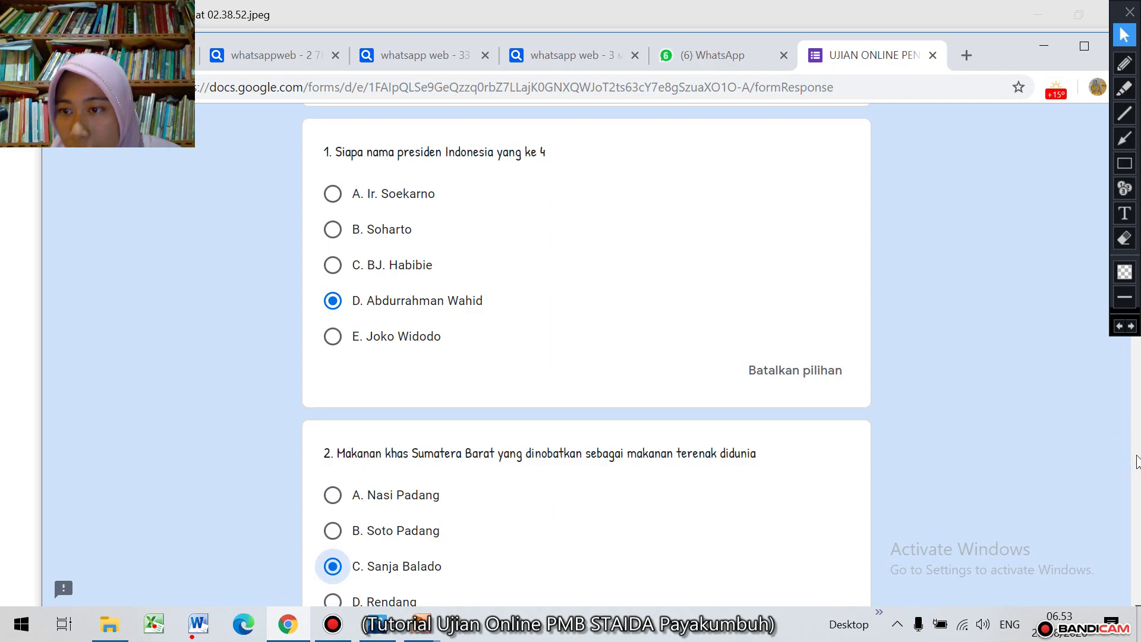
{"action": "scroll", "coordinate": [1120, 456], "scroll_direction": "down", "scroll_amount": 6}
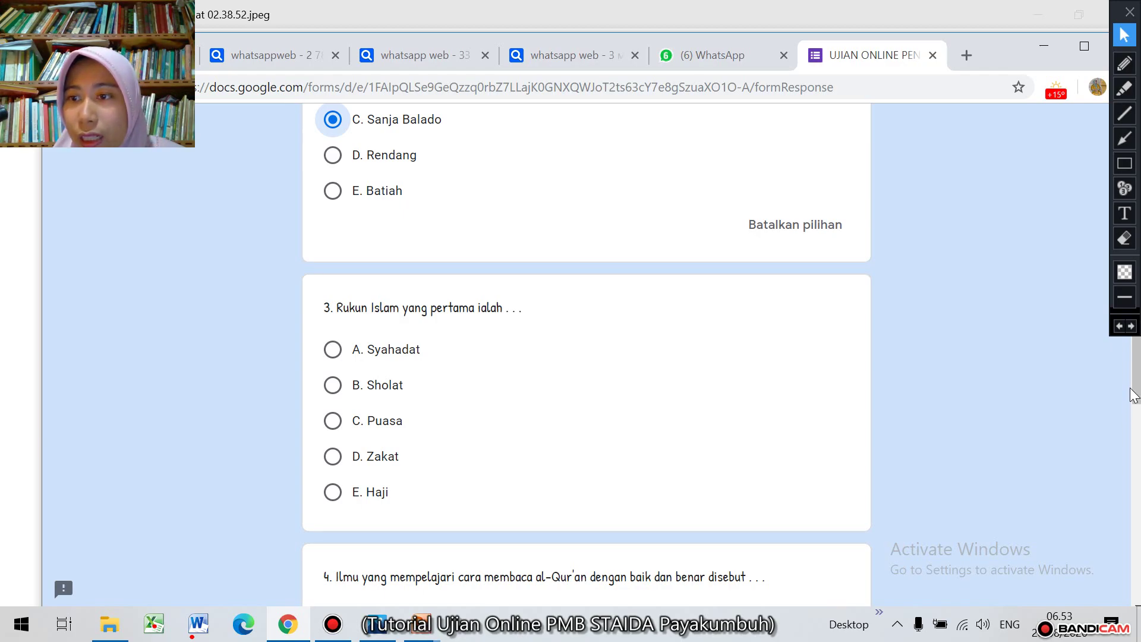
{"action": "left_click_drag", "start_coordinate": [1138, 386], "coordinate": [1138, 349]}
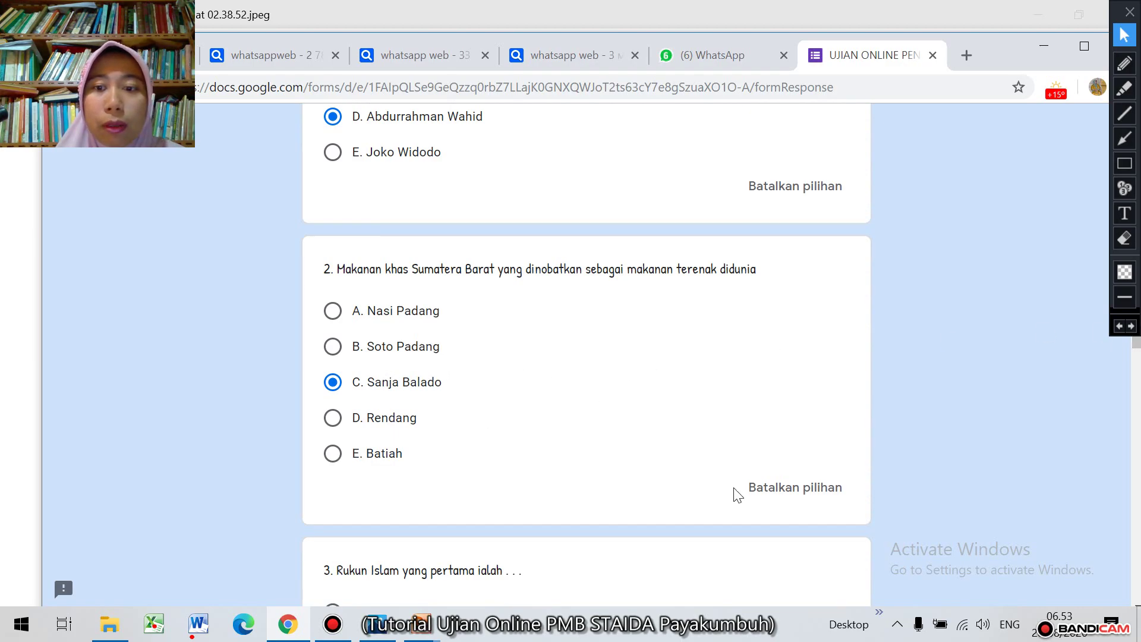
{"action": "left_click", "coordinate": [759, 486]}
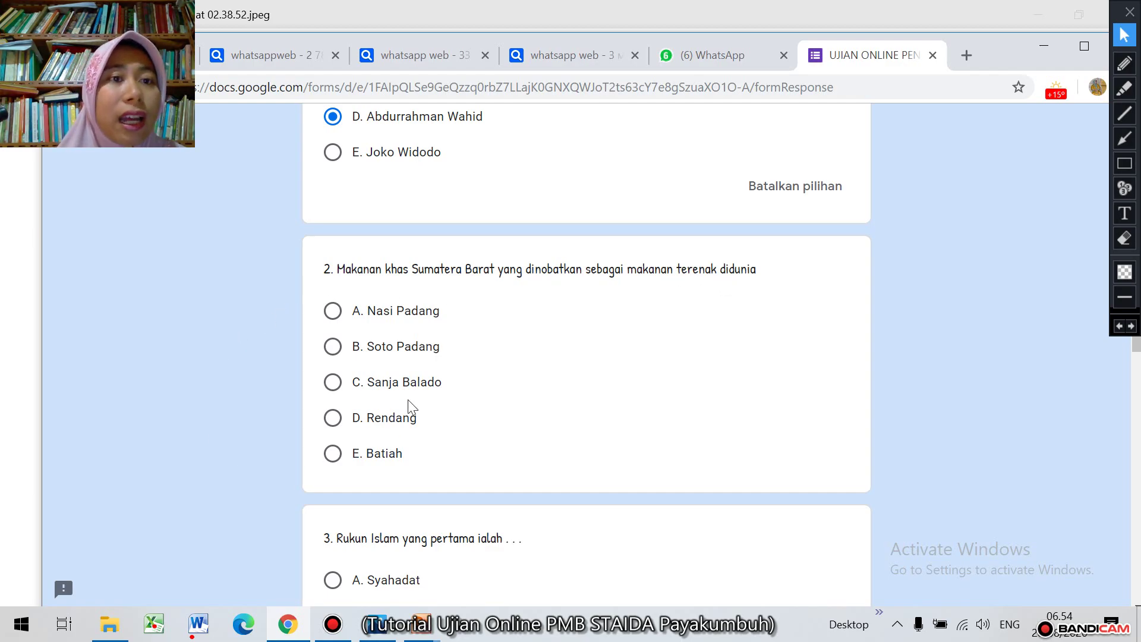
Answer question 2 with "D. Rendang" and question 4 with "A. Ilmu Qira'at"
{"action": "left_click", "coordinate": [327, 423]}
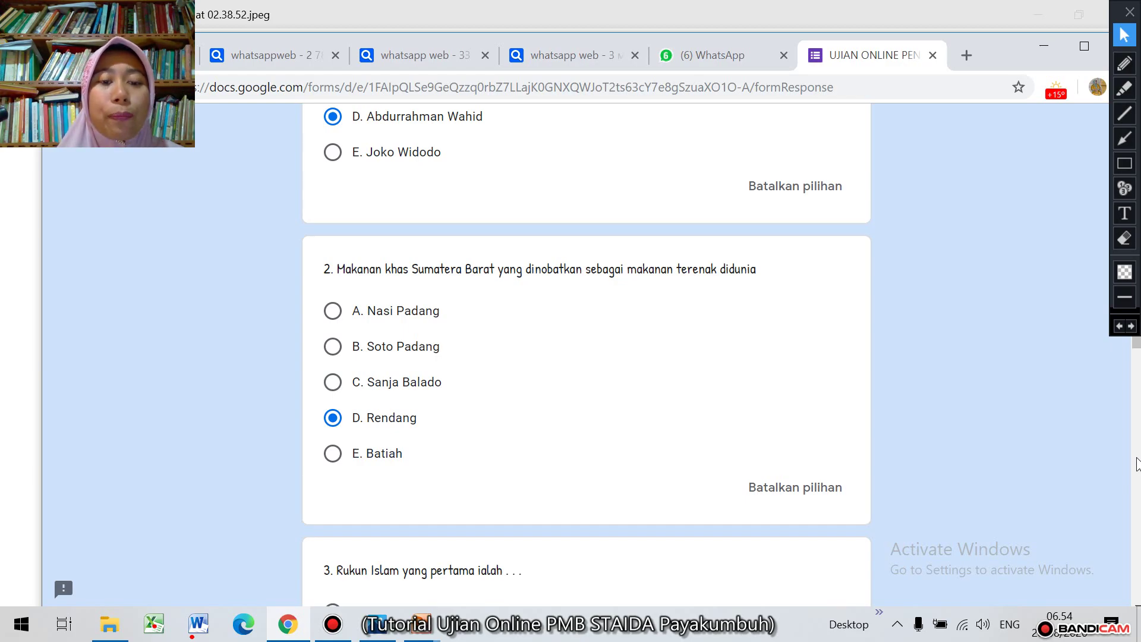
{"action": "scroll", "coordinate": [1136, 460], "scroll_direction": "down", "scroll_amount": 6}
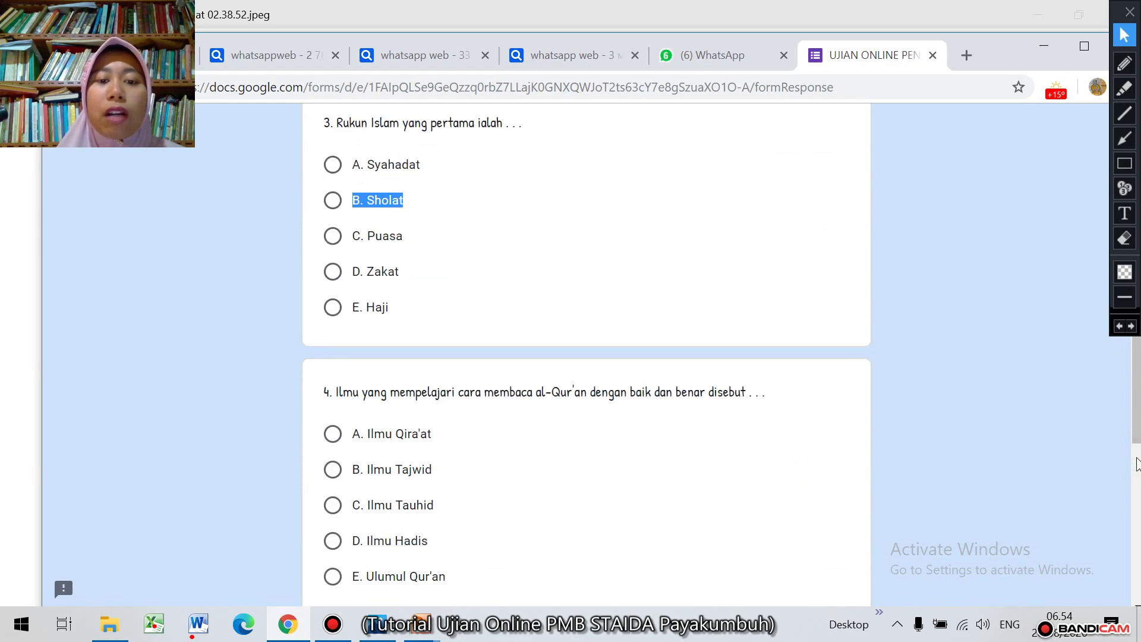
{"action": "scroll", "coordinate": [1136, 451], "scroll_direction": "down", "scroll_amount": 6}
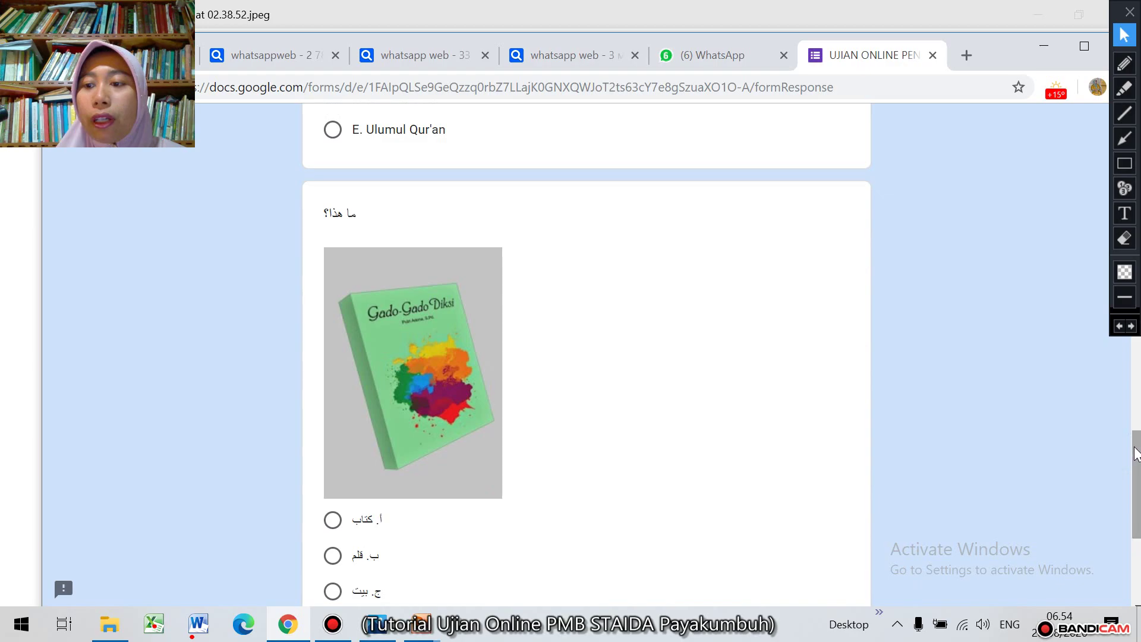
{"action": "left_click_drag", "start_coordinate": [1135, 446], "coordinate": [1139, 373]}
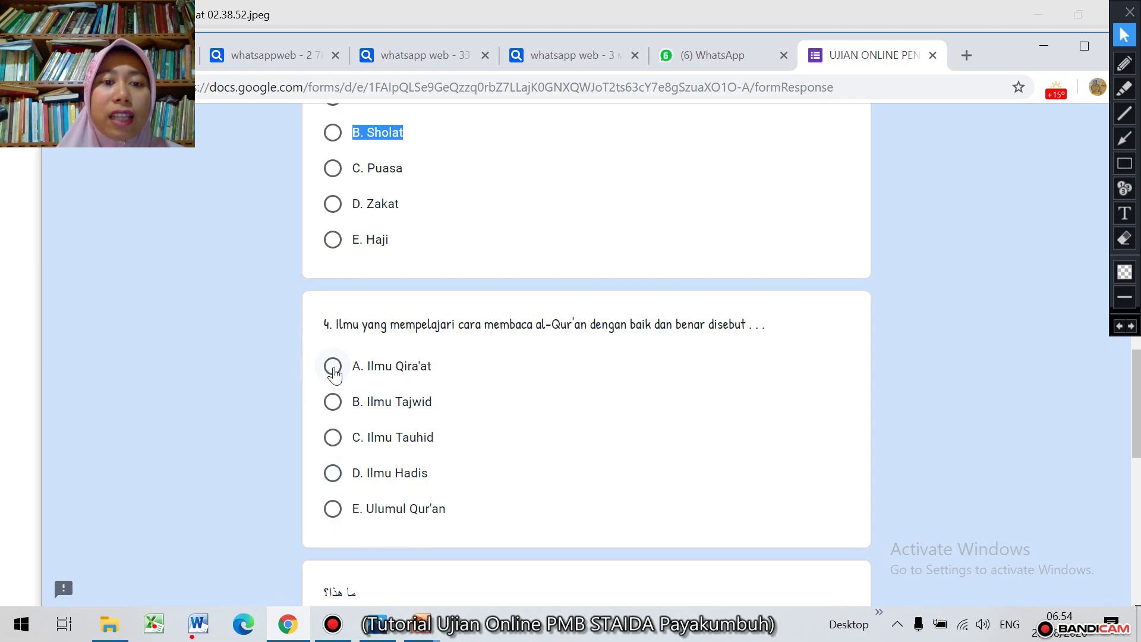
{"action": "left_click", "coordinate": [333, 369]}
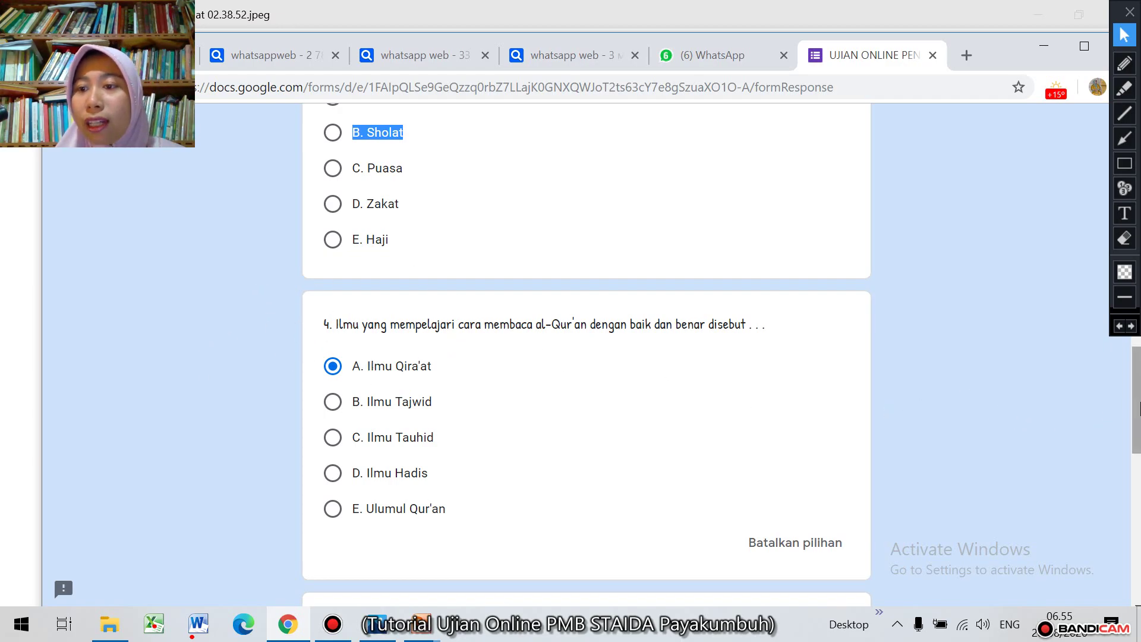
Try "ب. قلم" and "ج. بيت" for the Arabic book picture question, and settle on "أ. كتاب"
{"action": "left_click_drag", "start_coordinate": [1136, 404], "coordinate": [1136, 503]}
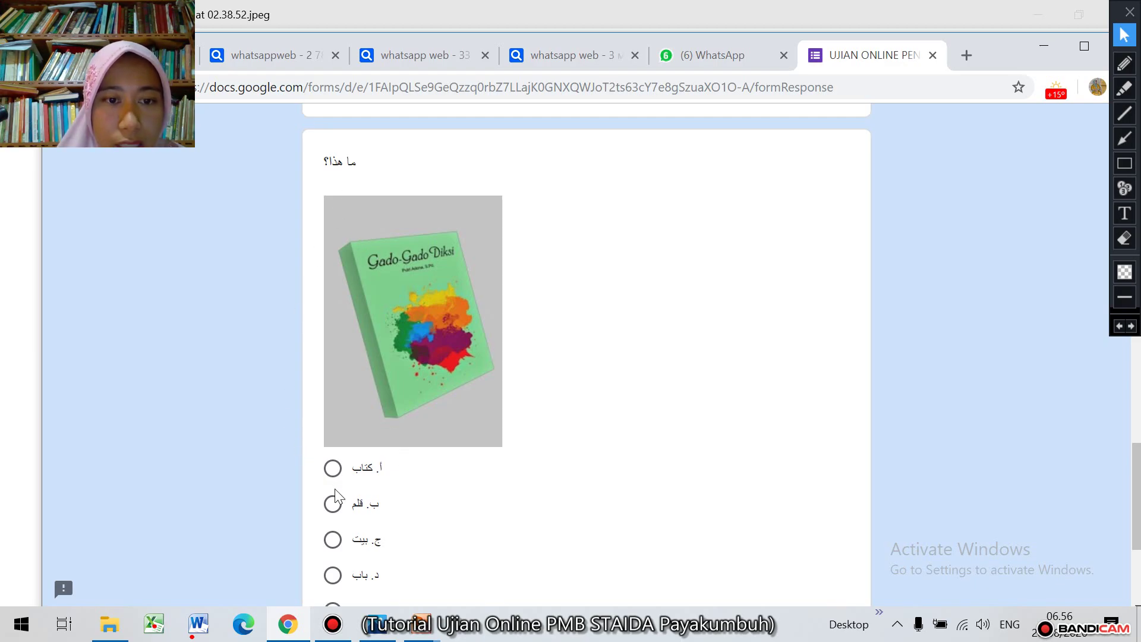
{"action": "left_click", "coordinate": [334, 505]}
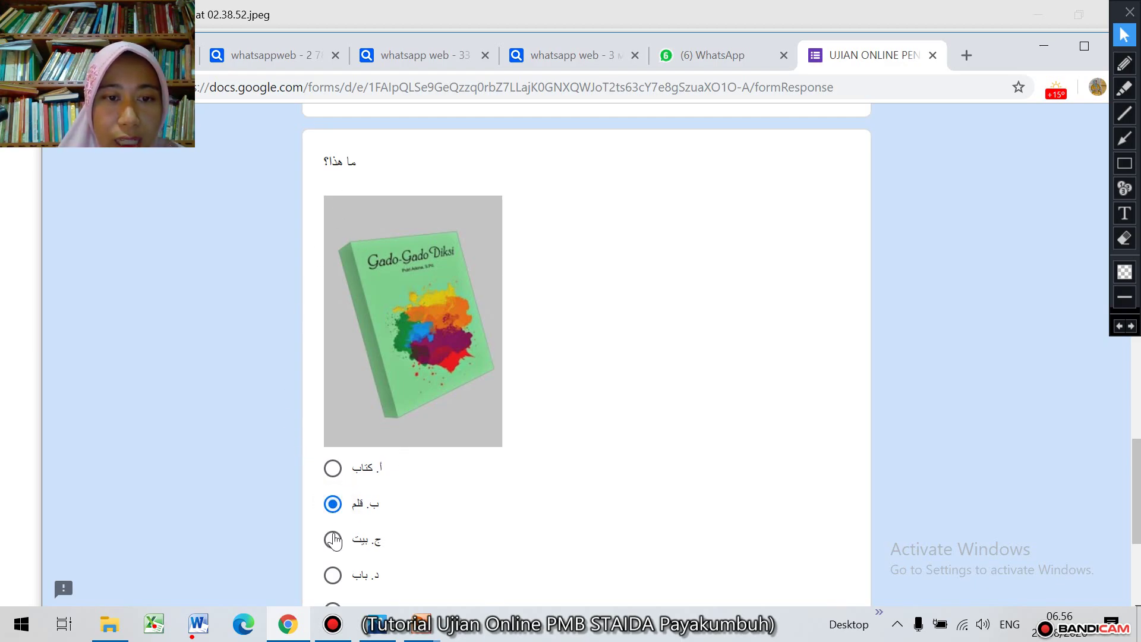
{"action": "left_click", "coordinate": [334, 542]}
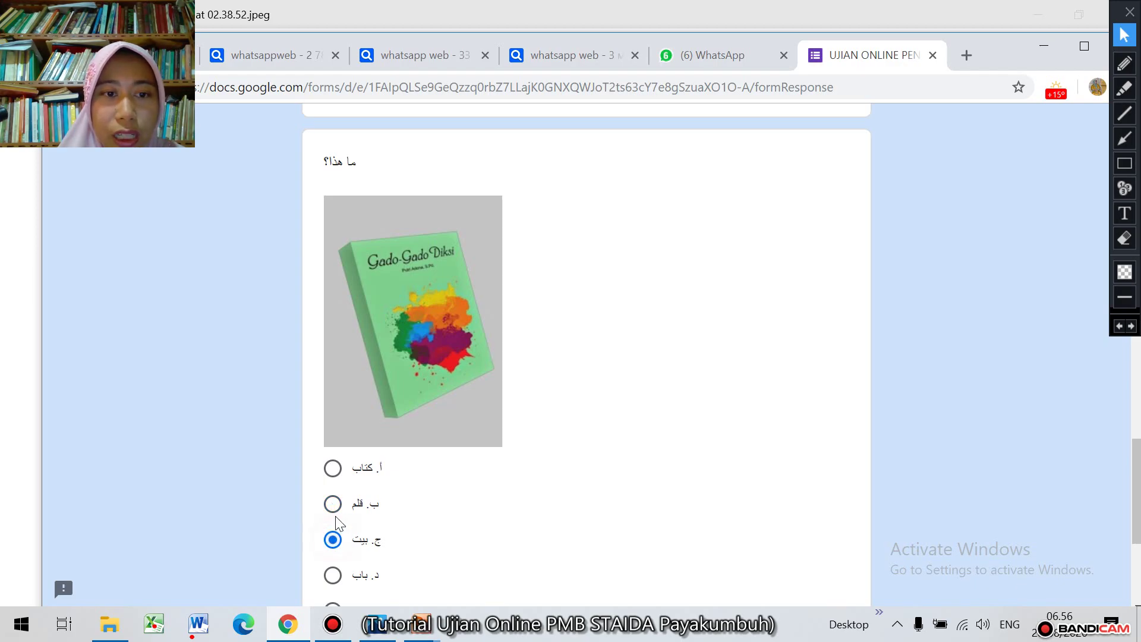
{"action": "left_click", "coordinate": [340, 469]}
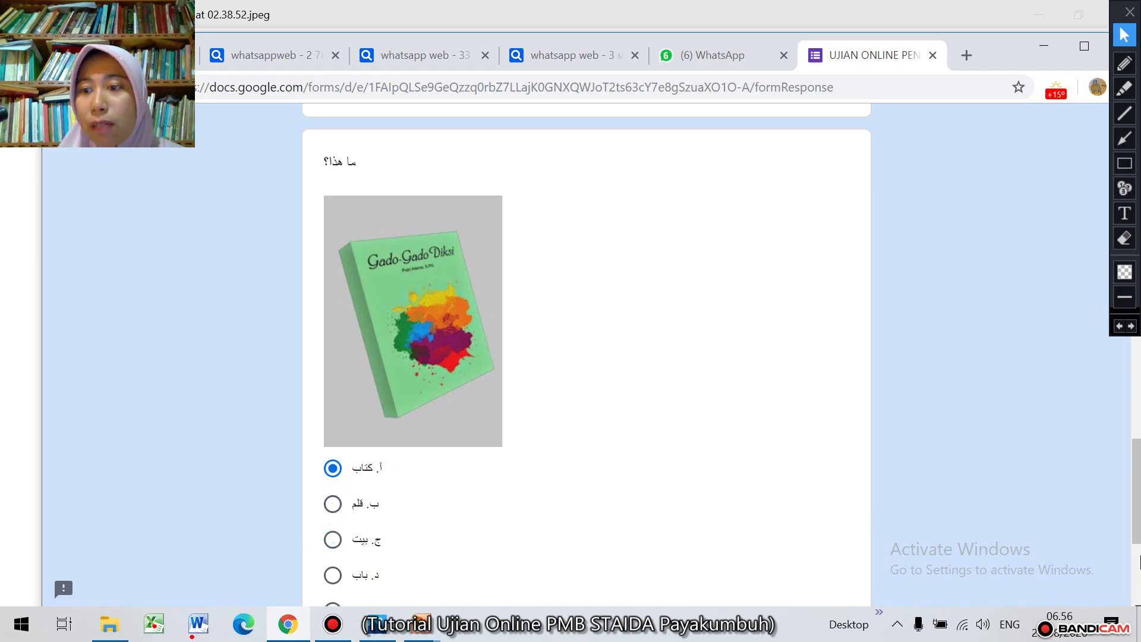
Clear the answer to the Arabic book picture question and choose "ب. قلم" instead
{"action": "left_click_drag", "start_coordinate": [1137, 509], "coordinate": [1137, 542]}
{"action": "left_click", "coordinate": [765, 482]}
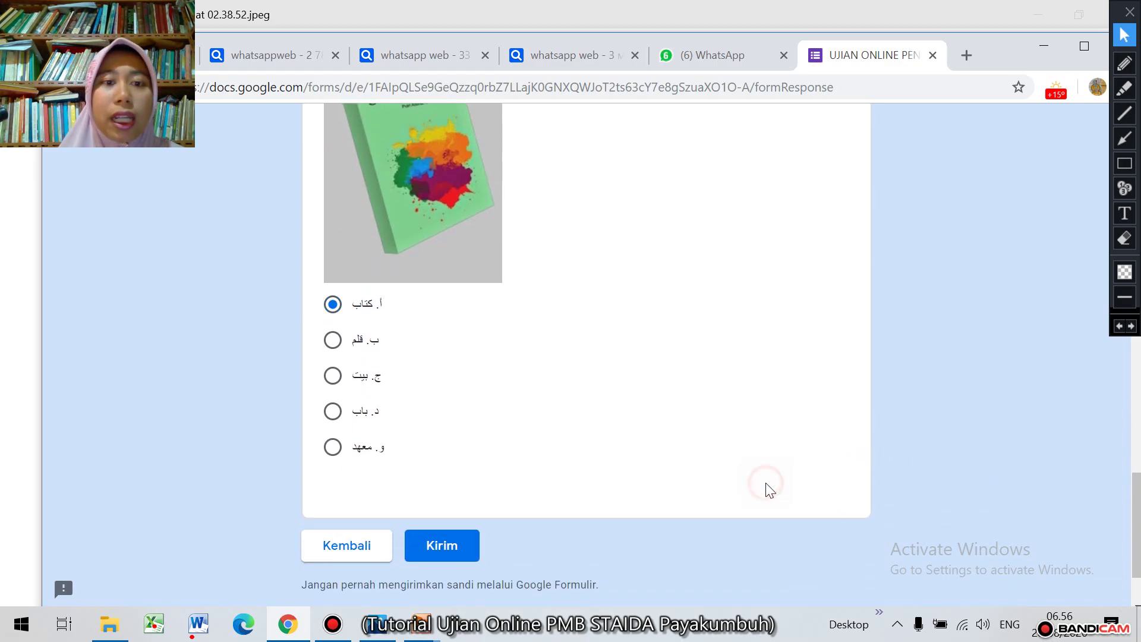
{"action": "left_click", "coordinate": [341, 339]}
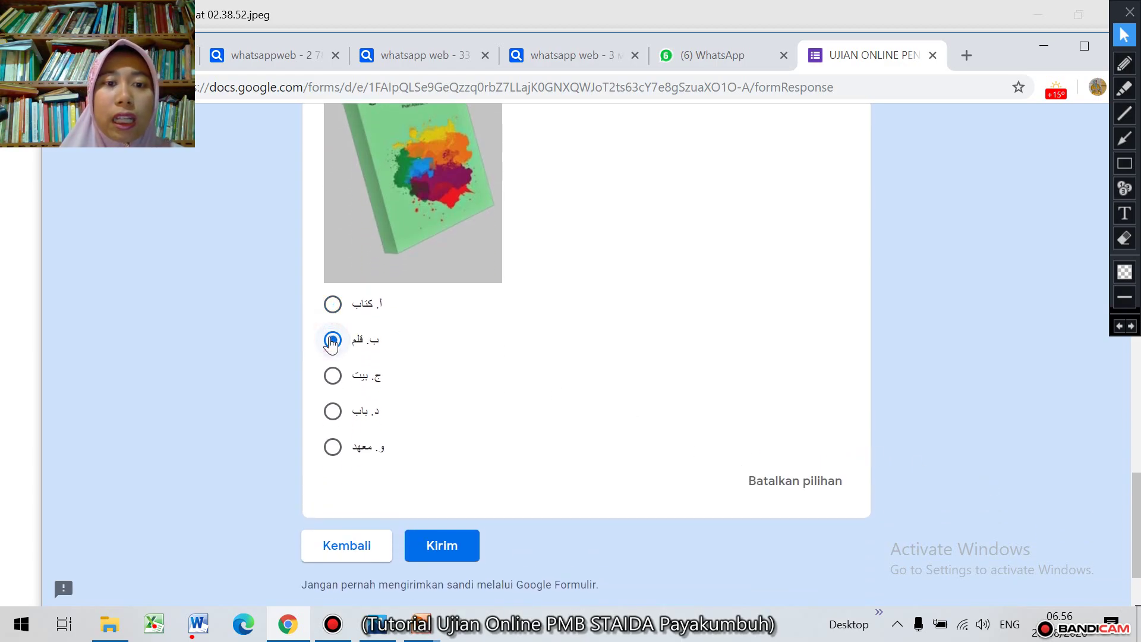
Clear the "ب. قلم" answer to the Arabic book picture question and choose "أ. كتاب" instead
{"action": "left_click", "coordinate": [801, 488]}
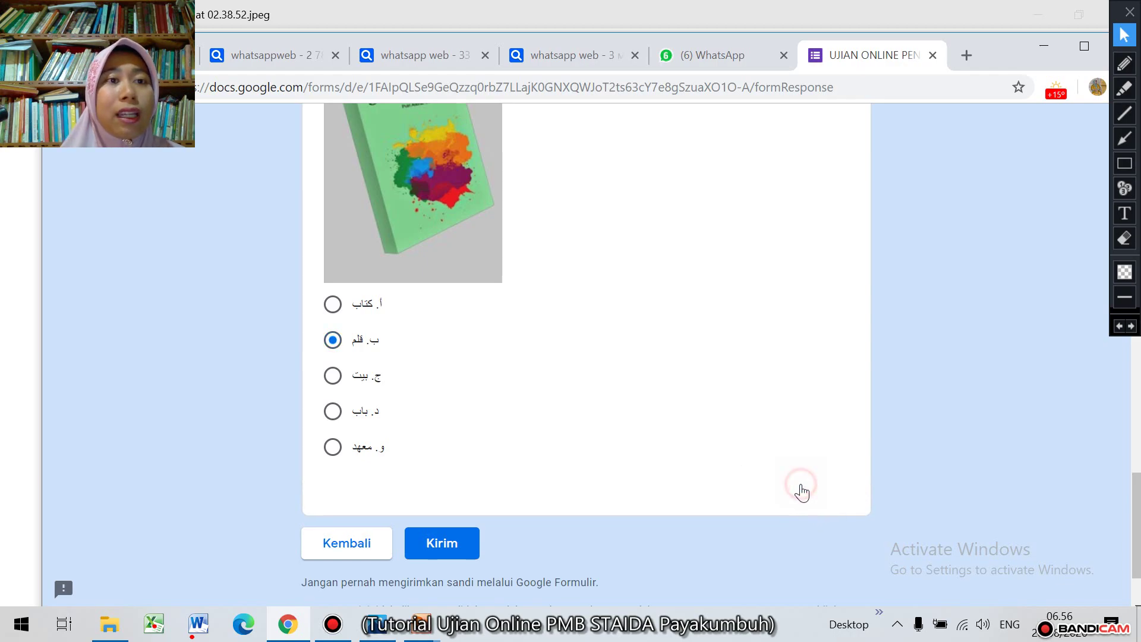
{"action": "left_click", "coordinate": [332, 305]}
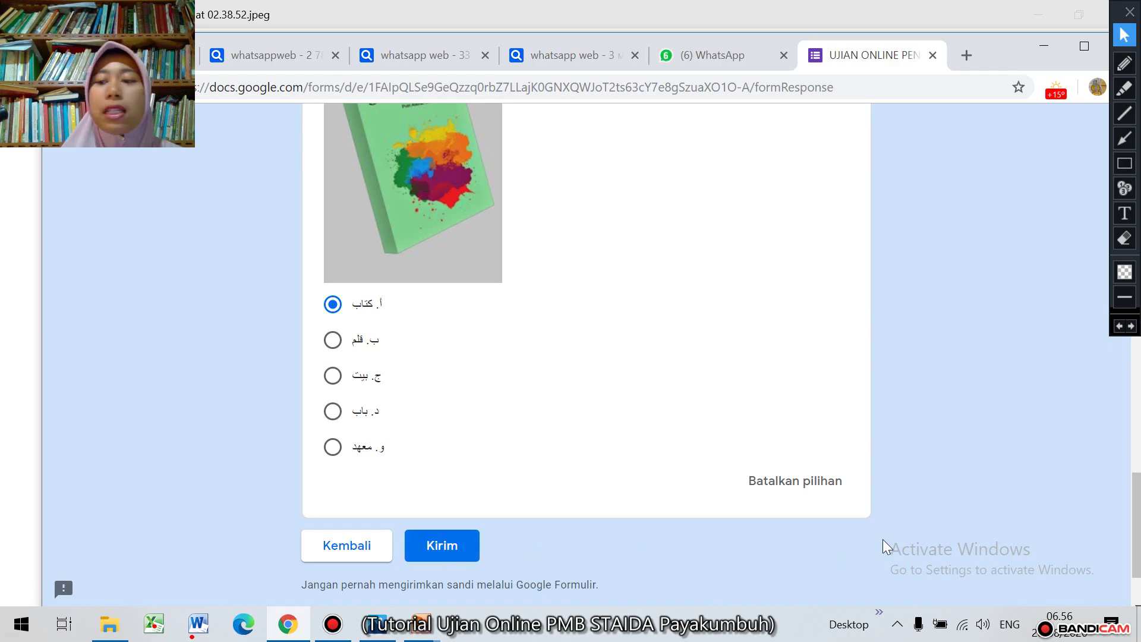
Answer question 3 about the first pillar of Islam with "A. Syahadat" and submit the exam
{"action": "left_click_drag", "start_coordinate": [1134, 517], "coordinate": [1139, 321]}
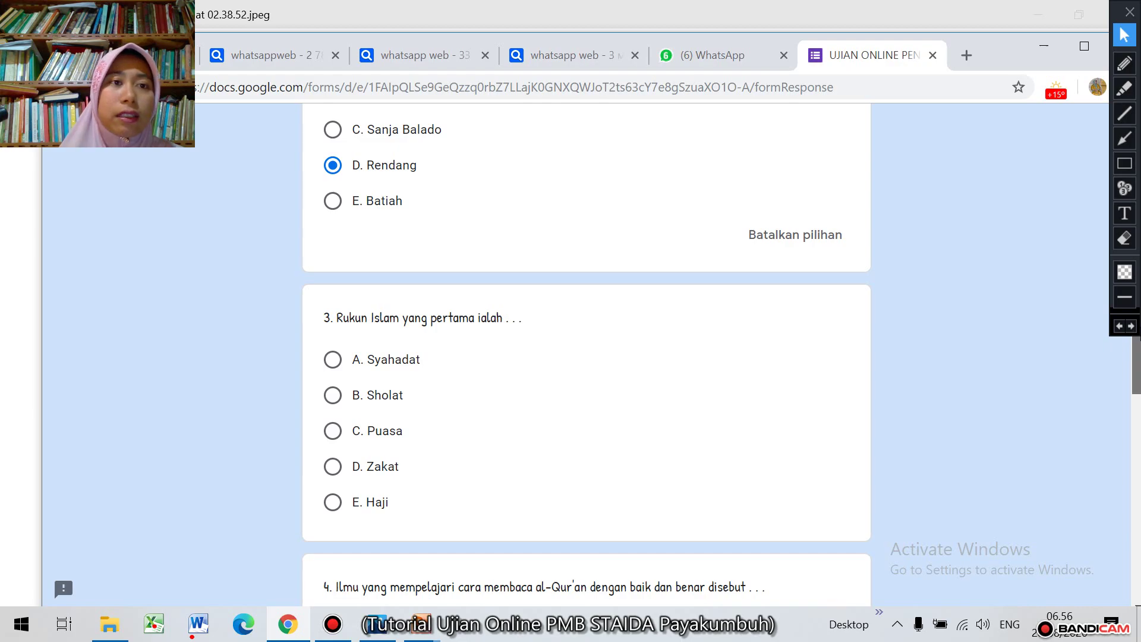
{"action": "left_click_drag", "start_coordinate": [1139, 326], "coordinate": [1139, 348]}
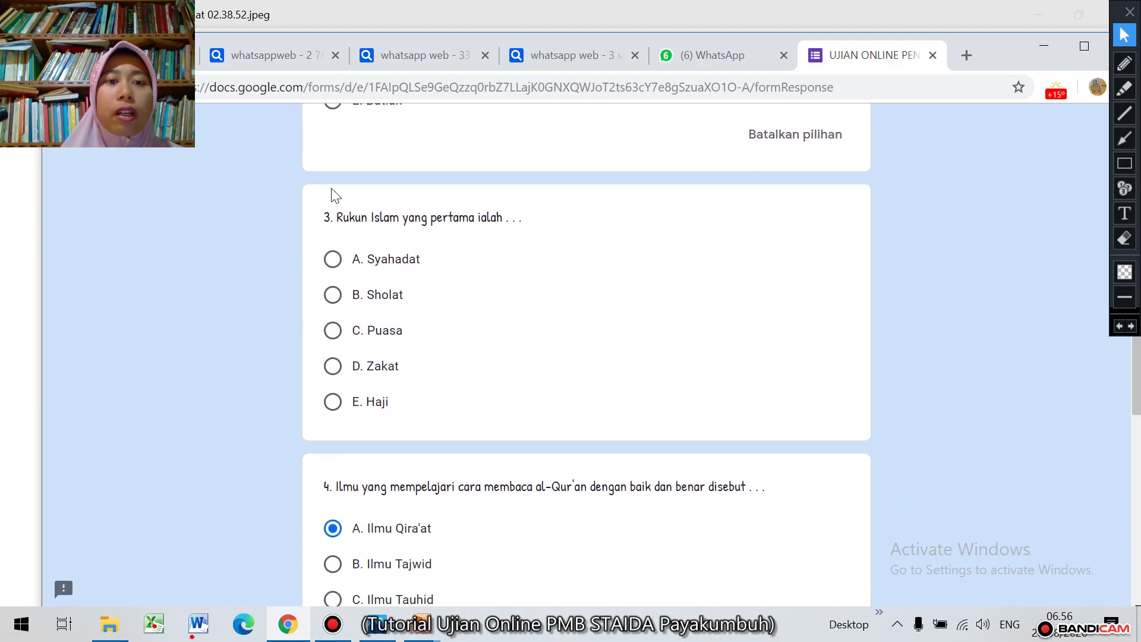
{"action": "left_click", "coordinate": [333, 262]}
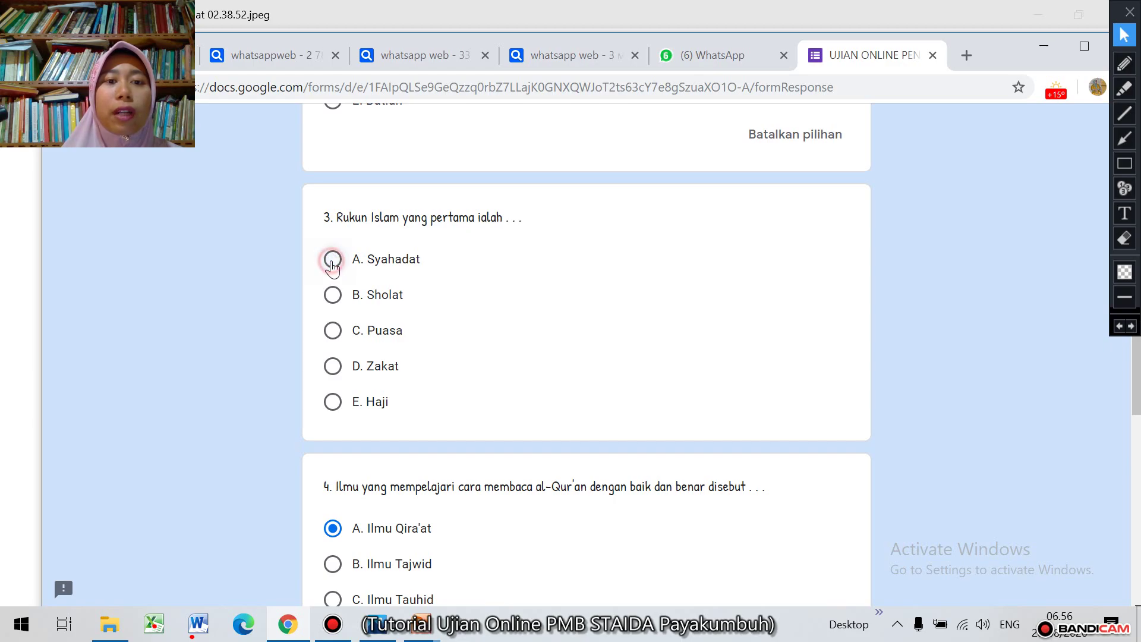
{"action": "left_click_drag", "start_coordinate": [1137, 393], "coordinate": [1140, 570]}
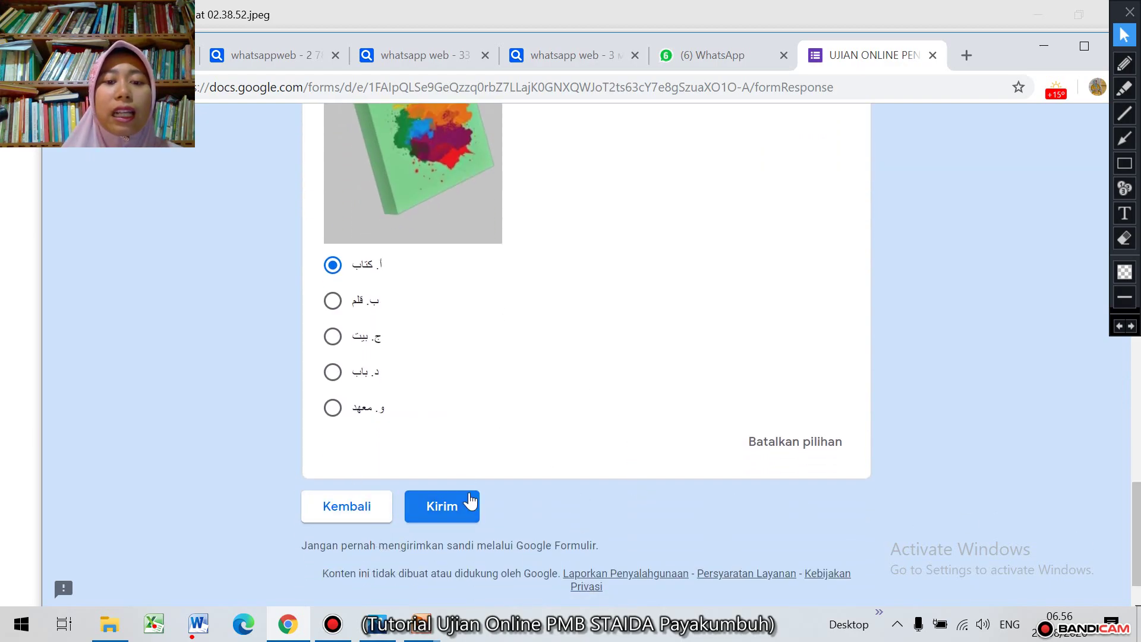
{"action": "left_click", "coordinate": [463, 511]}
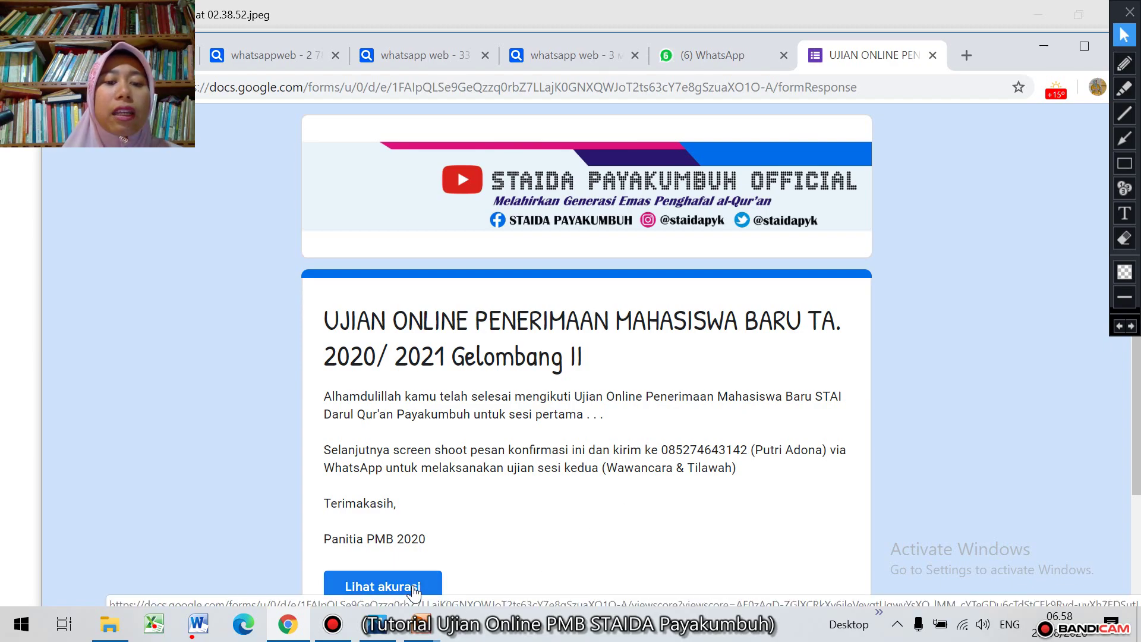
View the accuracy page of the submitted exam, review the identity details and recorded answers, and close that page
{"action": "left_click_drag", "start_coordinate": [1136, 474], "coordinate": [1137, 517]}
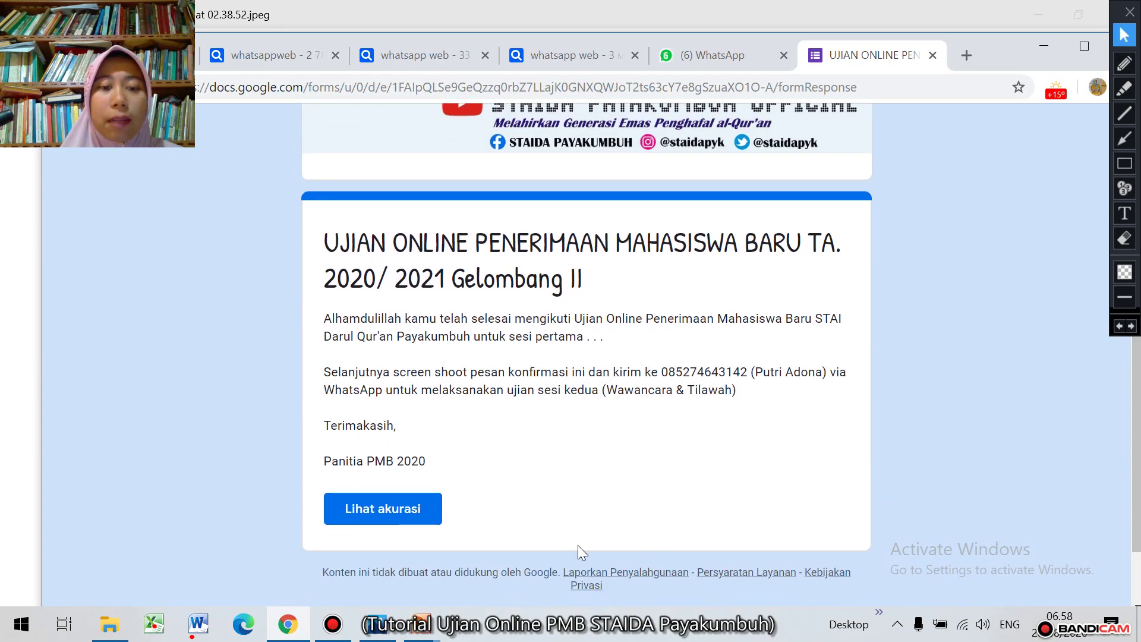
{"action": "left_click", "coordinate": [408, 517]}
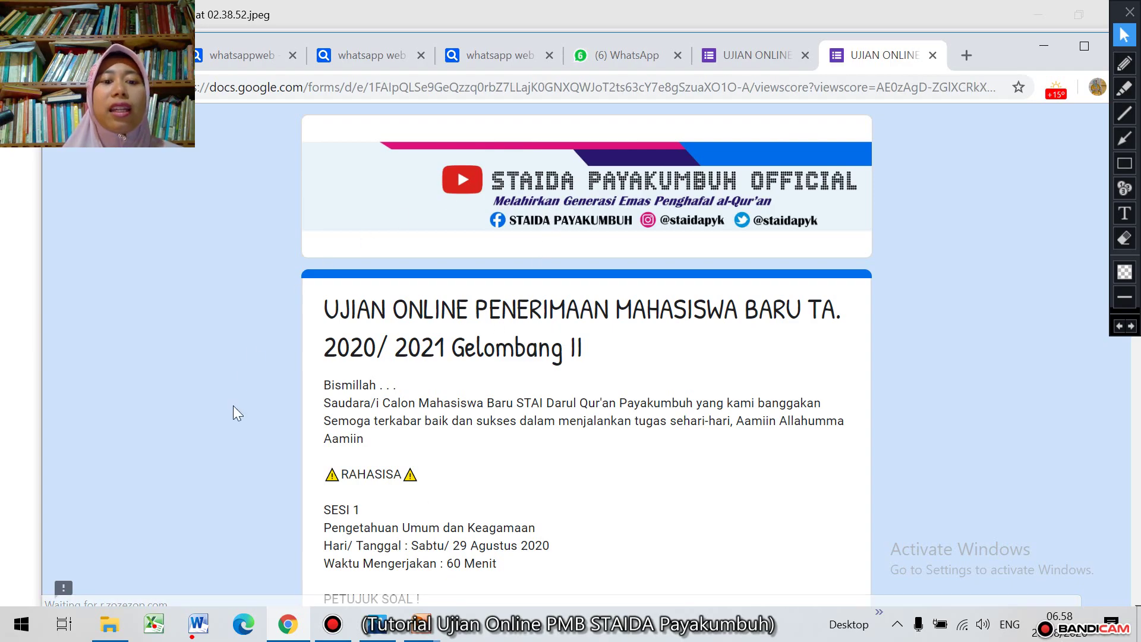
{"action": "left_click", "coordinate": [1133, 535]}
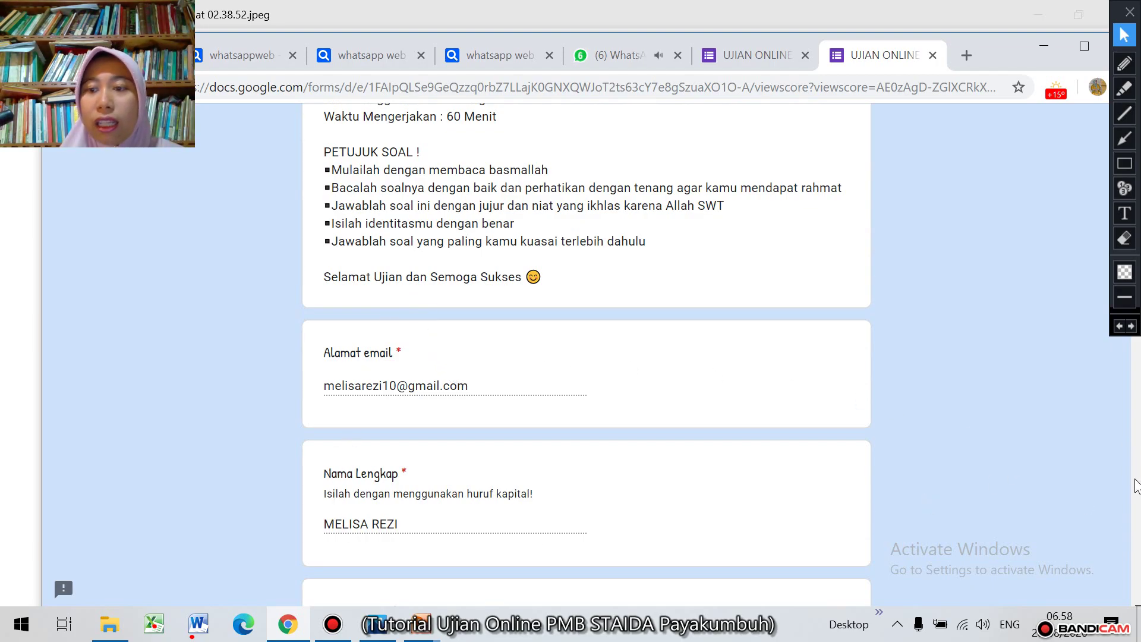
{"action": "left_click", "coordinate": [1135, 481]}
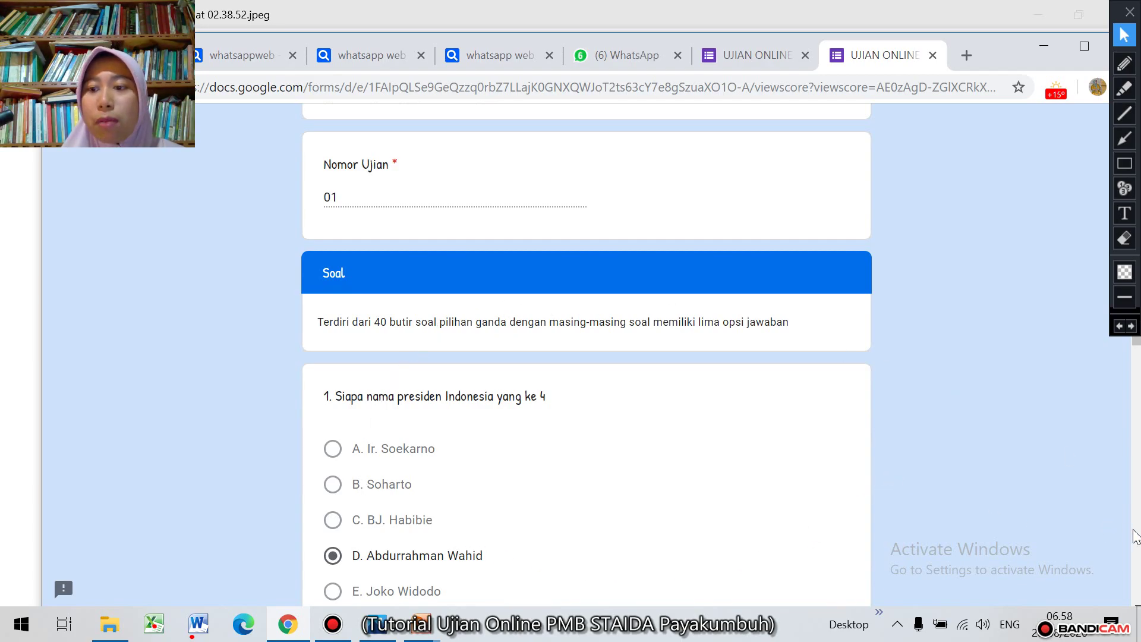
{"action": "left_click", "coordinate": [1137, 537]}
{"action": "left_click", "coordinate": [1136, 537]}
{"action": "left_click", "coordinate": [1136, 538]}
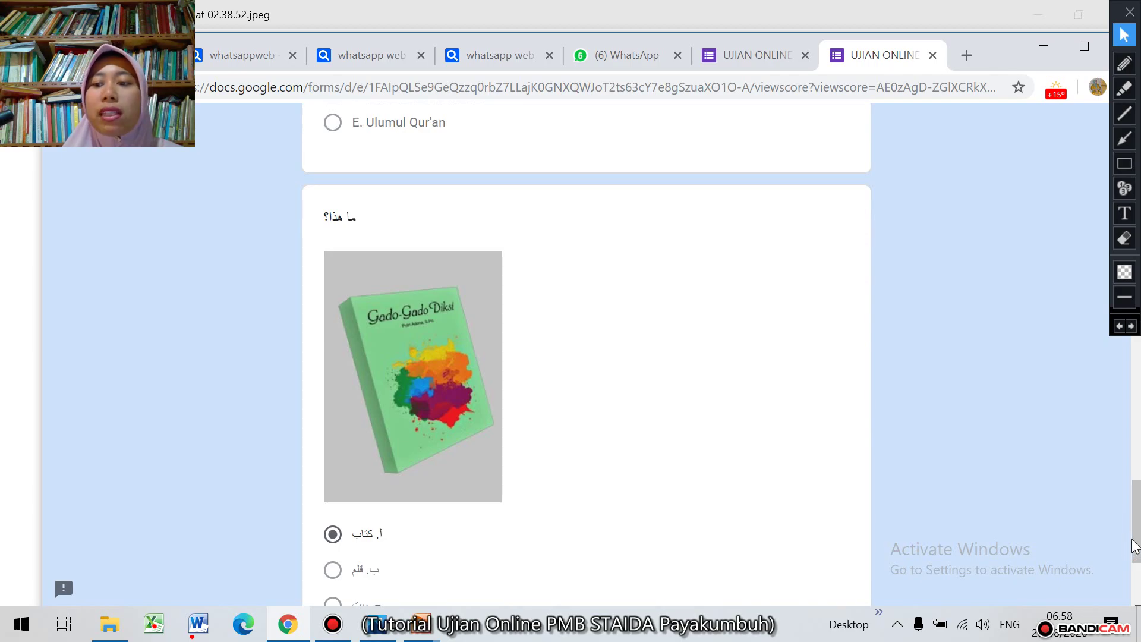
{"action": "left_click", "coordinate": [1136, 538]}
{"action": "left_click_drag", "start_coordinate": [1138, 569], "coordinate": [1138, 442]}
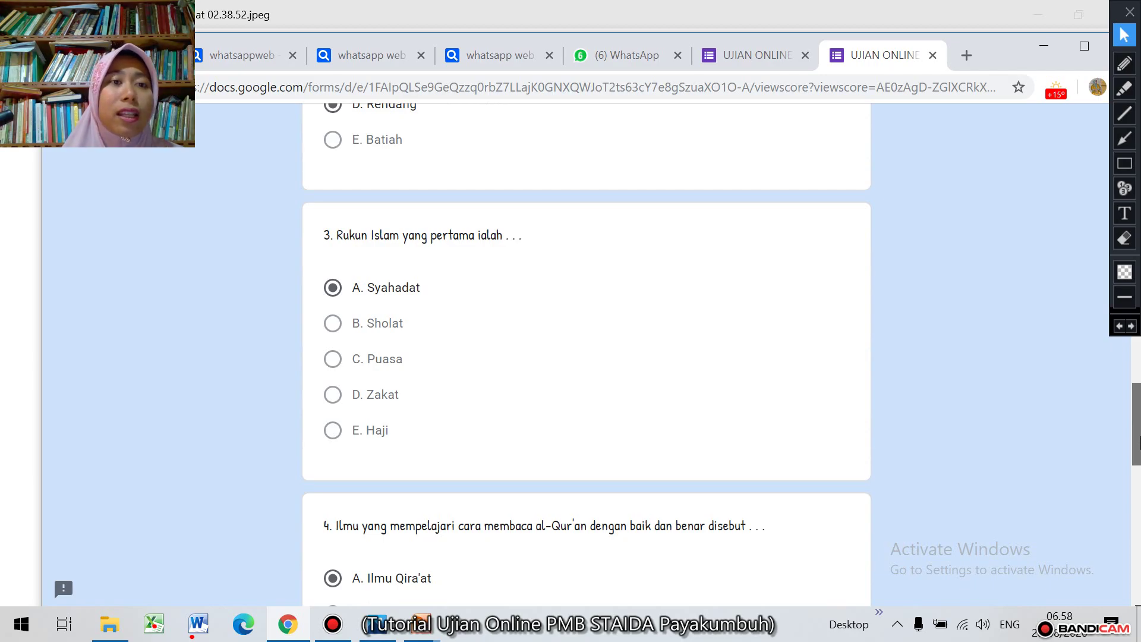
{"action": "left_click_drag", "start_coordinate": [1138, 441], "coordinate": [1135, 354]}
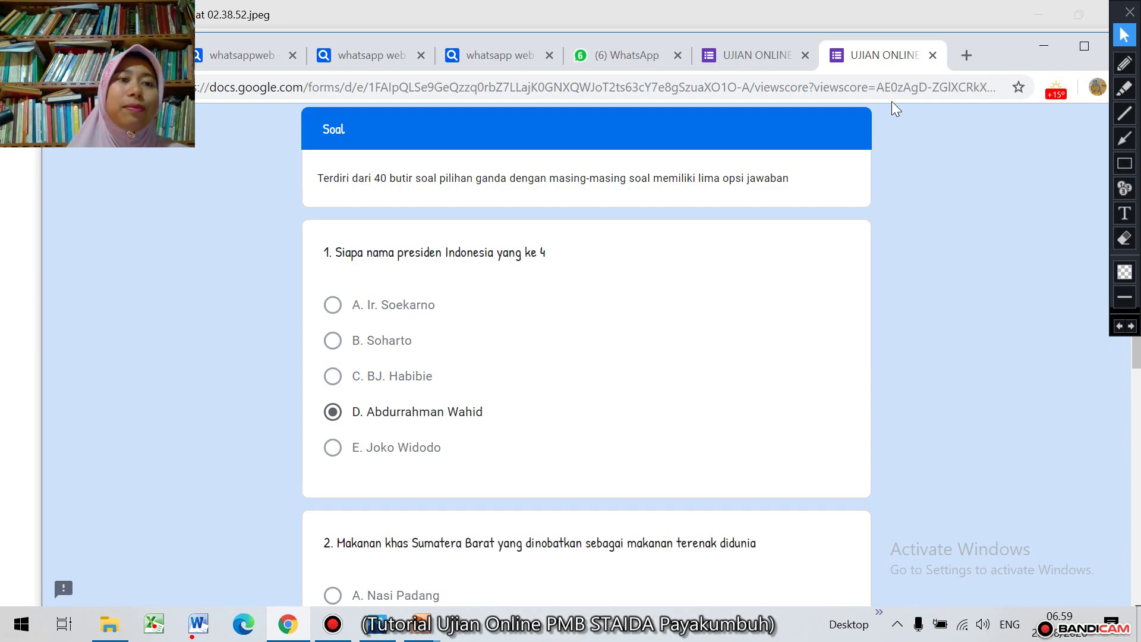
{"action": "key", "text": "ctrl+w"}
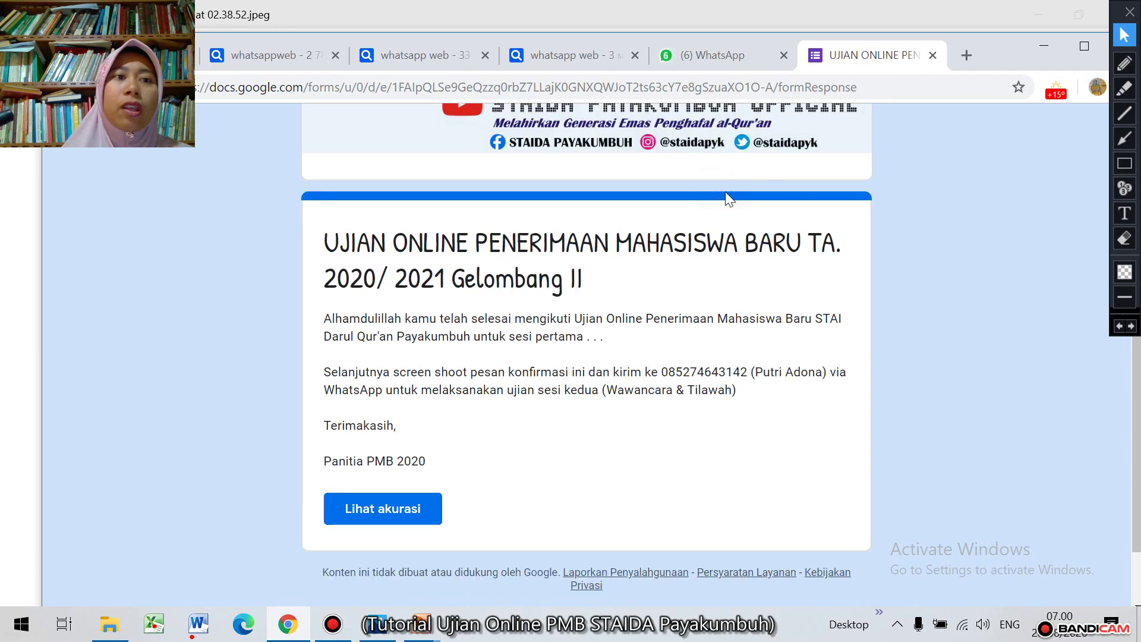